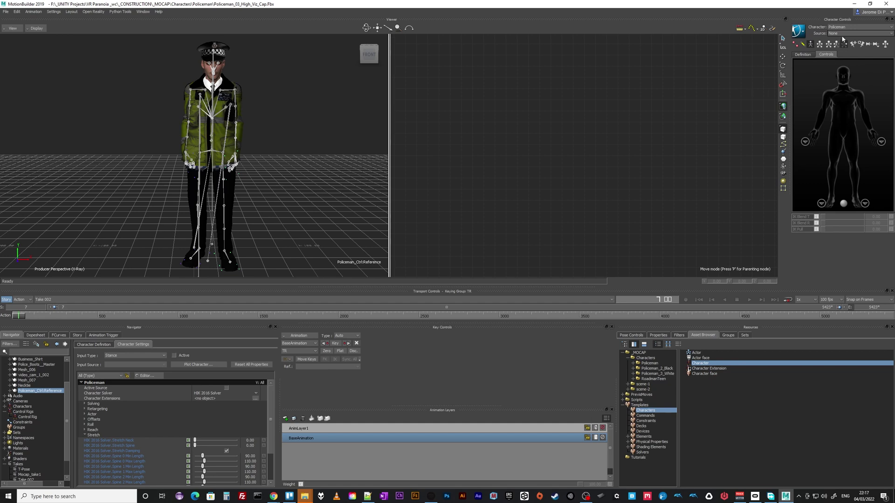
# Switch the Policeman's input source from None to Control Rig and scrub to frame 105
pyautogui.click(843, 35)
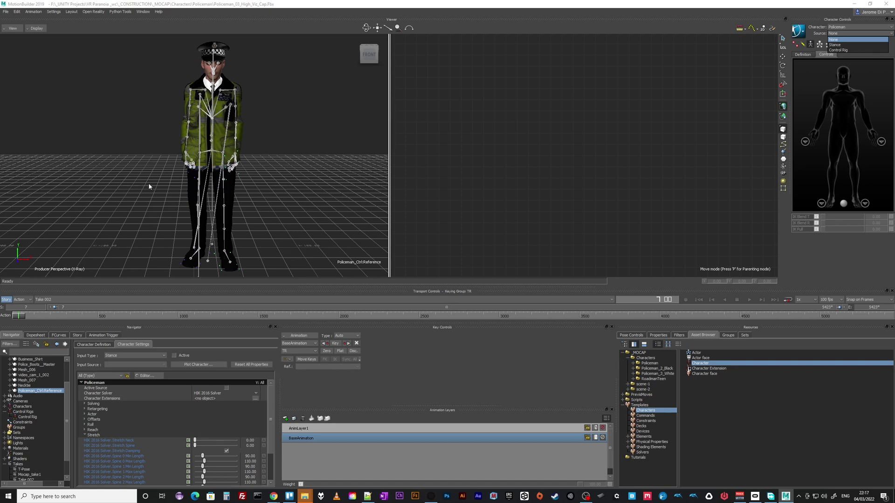
pyautogui.click(236, 185)
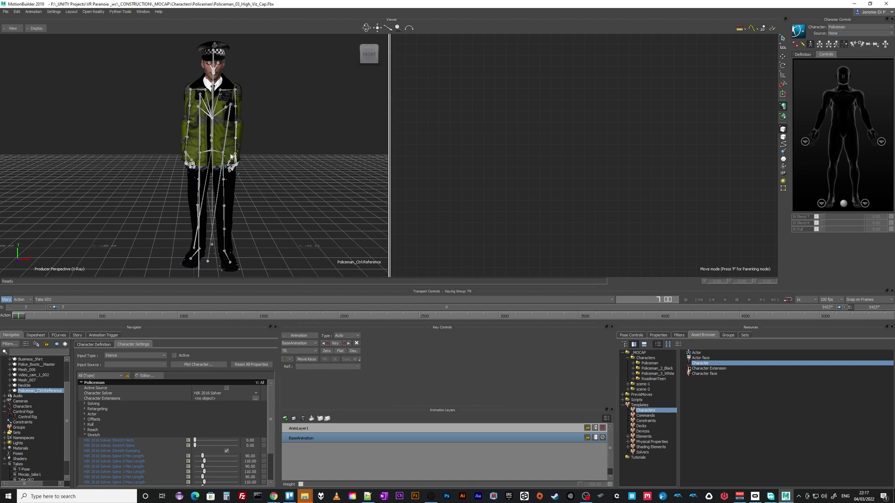
pyautogui.scroll(5, 260, 165)
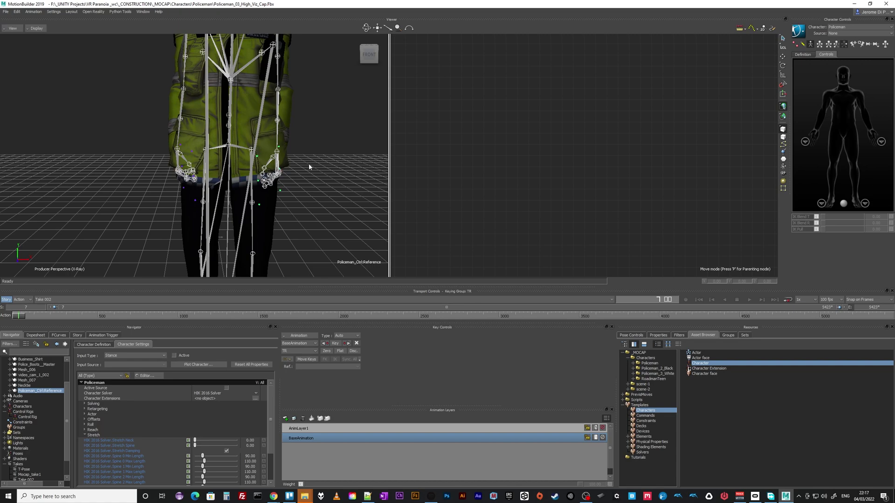
pyautogui.moveTo(336, 186); pyautogui.dragTo(281, 191, button='middle')
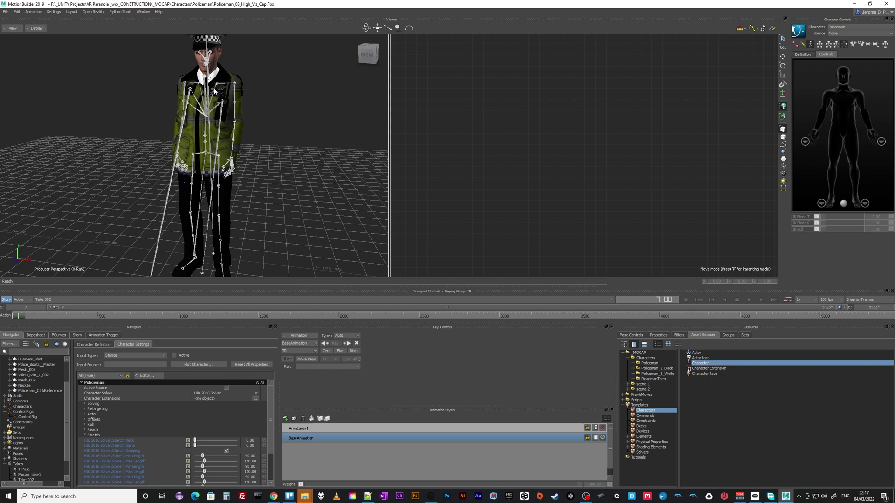
pyautogui.click(844, 33)
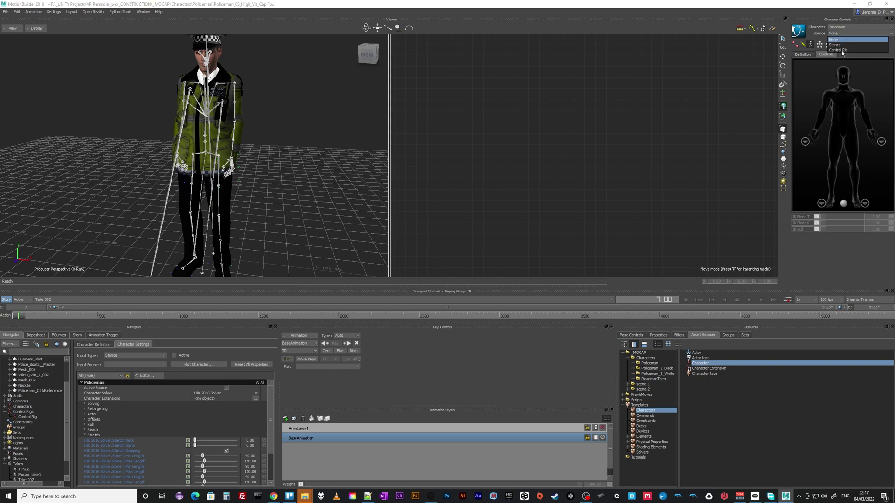
pyautogui.click(838, 50)
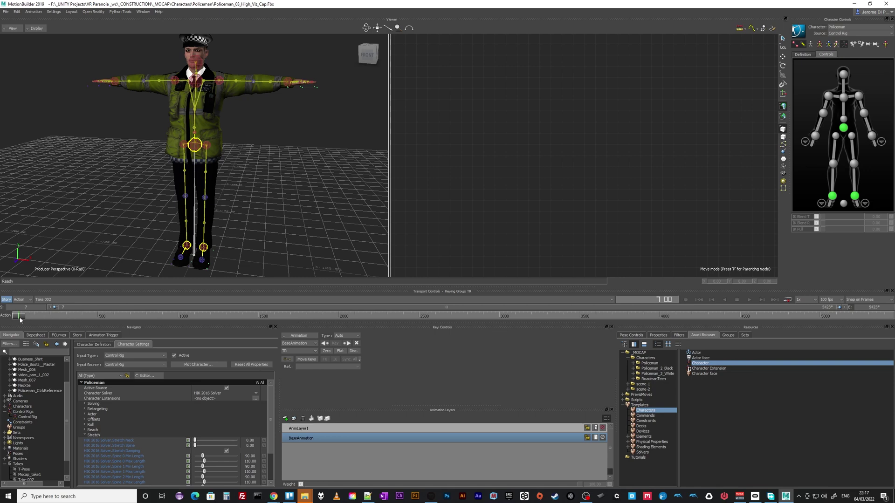
pyautogui.moveTo(22, 317)
pyautogui.mouseDown()
pyautogui.moveTo(38, 316)
pyautogui.moveTo(22, 318)
pyautogui.mouseUp()
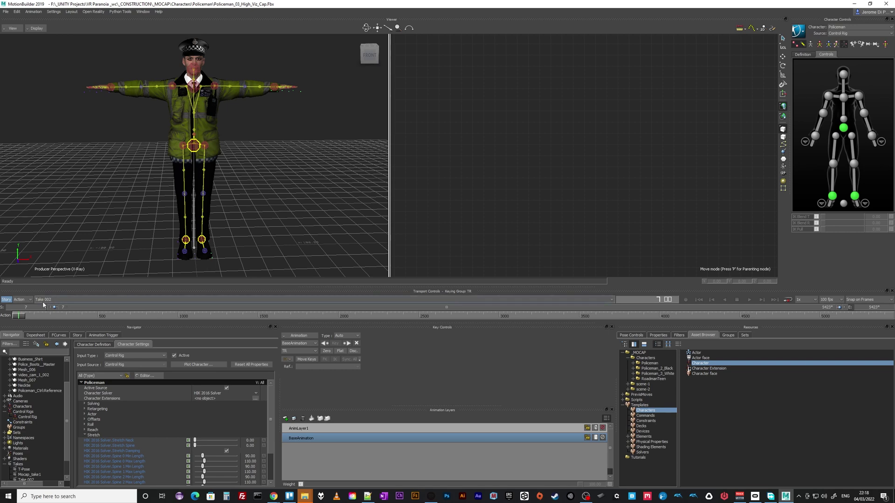
# Reset the input source to None, run Bake (plot) To Control Rig, and scrub the result
pyautogui.click(842, 34)
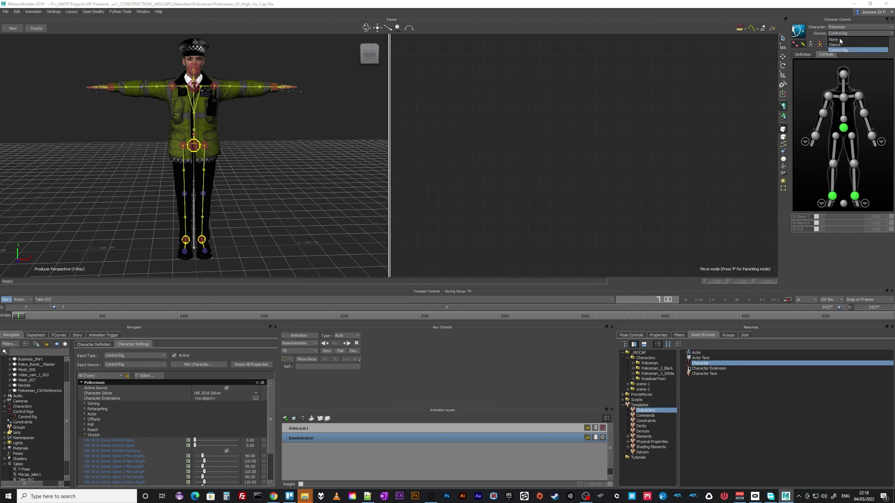
pyautogui.click(839, 40)
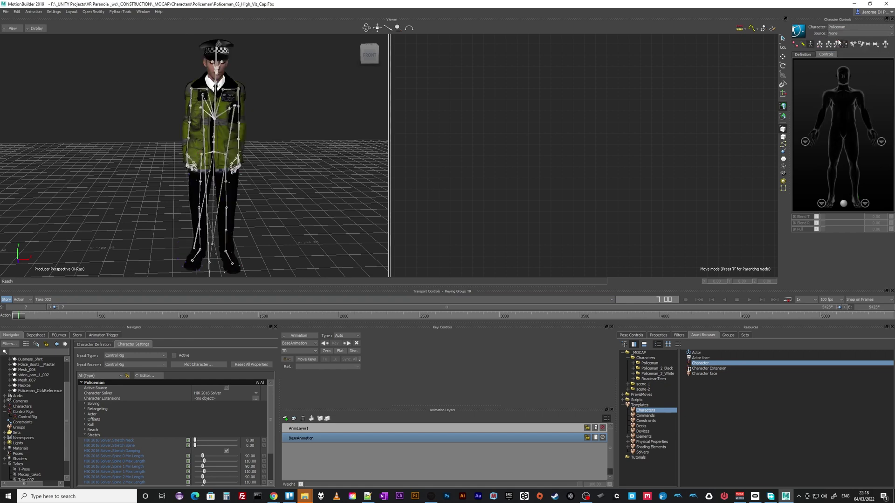
pyautogui.click(802, 33)
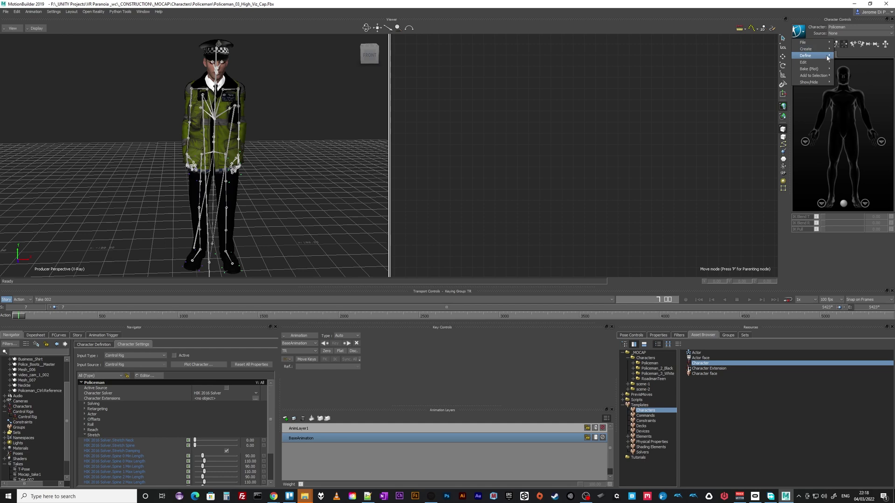
pyautogui.moveTo(821, 70)
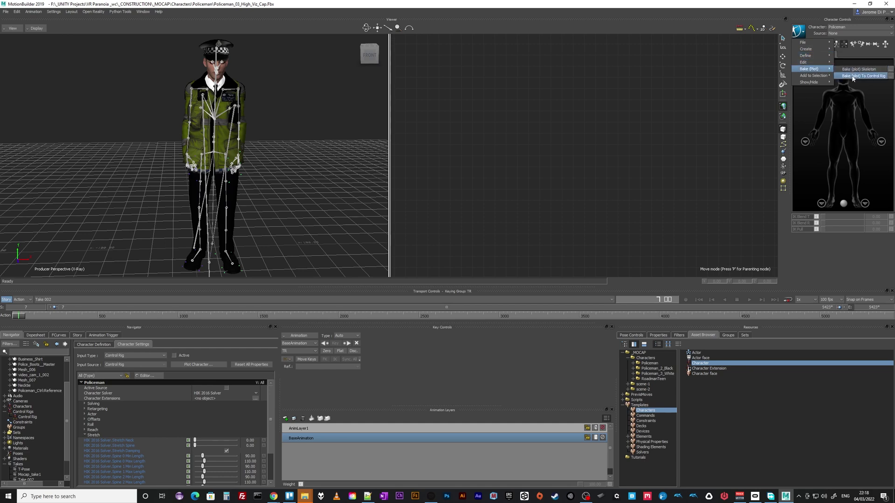
pyautogui.click(866, 75)
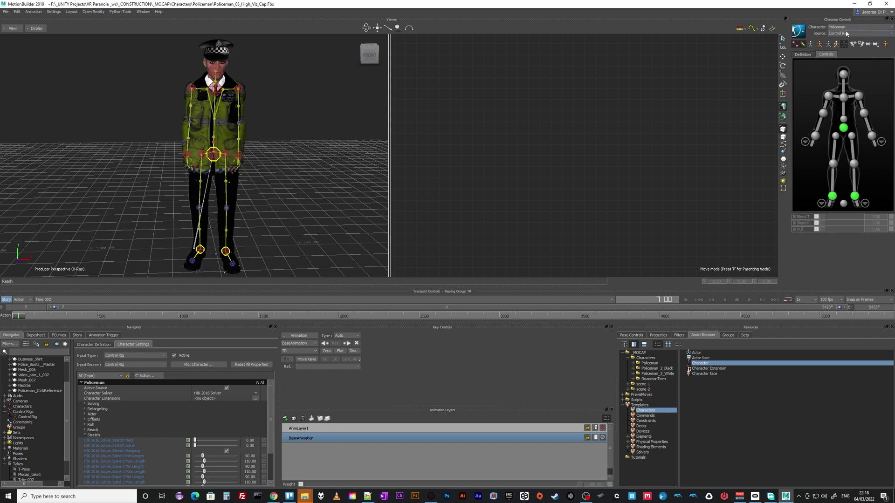
pyautogui.moveTo(28, 319)
pyautogui.mouseDown()
pyautogui.moveTo(339, 307)
pyautogui.moveTo(18, 315)
pyautogui.mouseUp()
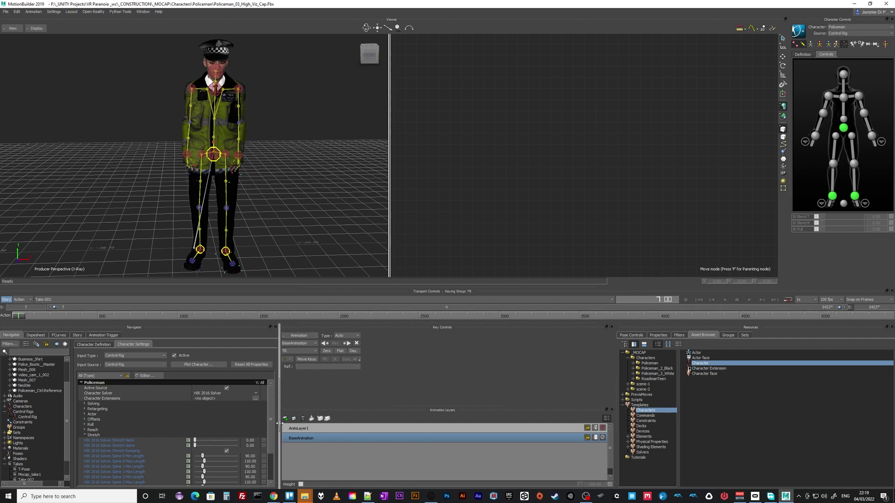
# Expand root and pelvis in the Navigator and select thigh_l to view its timeline keys
pyautogui.click(280, 378)
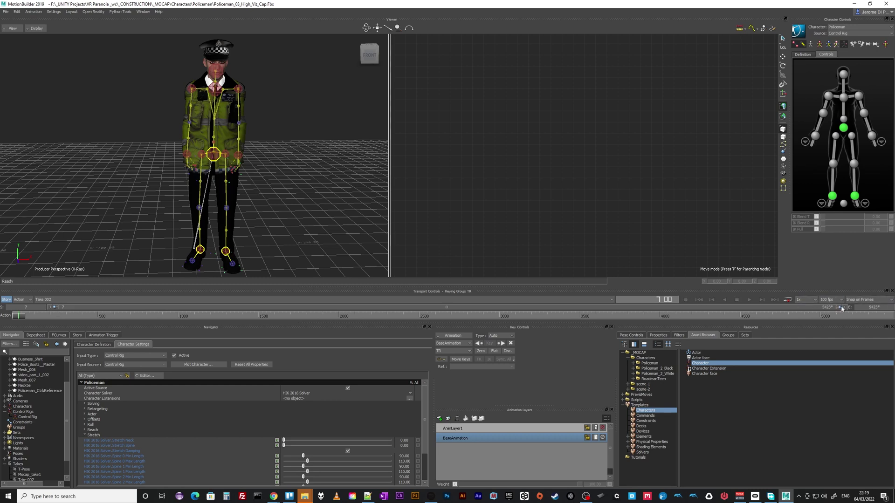
pyautogui.moveTo(841, 311); pyautogui.dragTo(82, 309)
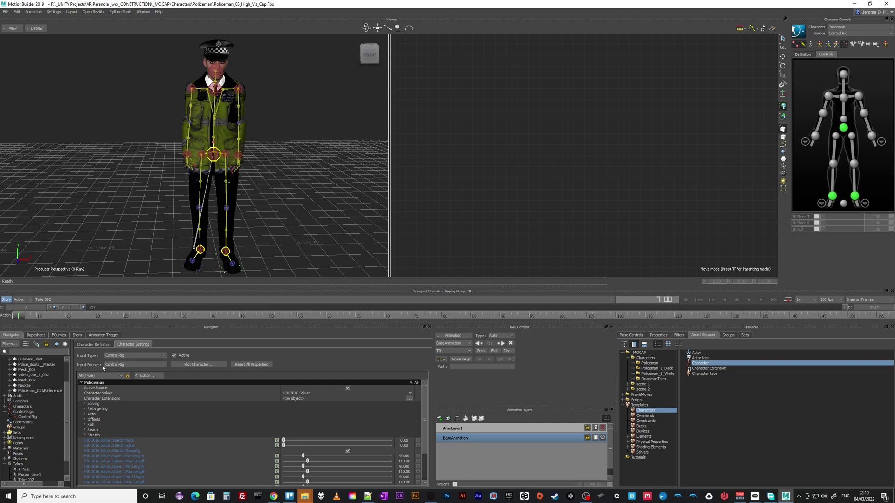
pyautogui.scroll(2, 30, 366)
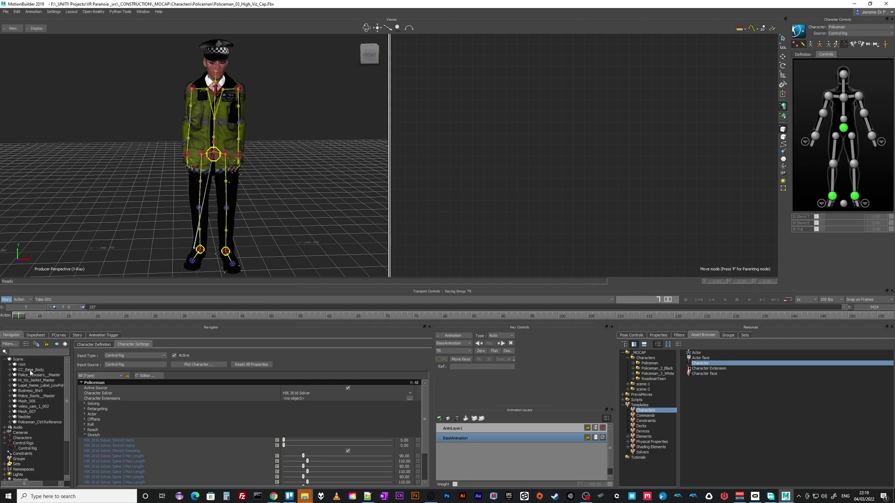
pyautogui.click(13, 365)
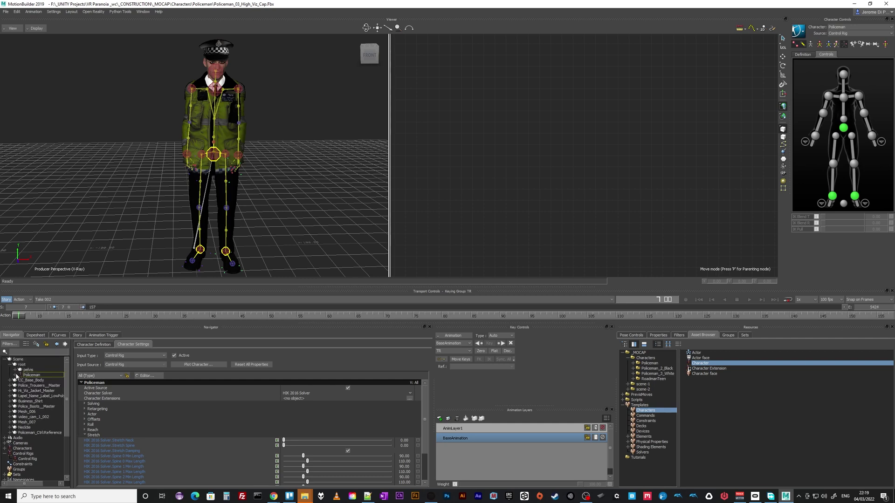
pyautogui.click(16, 370)
pyautogui.click(31, 376)
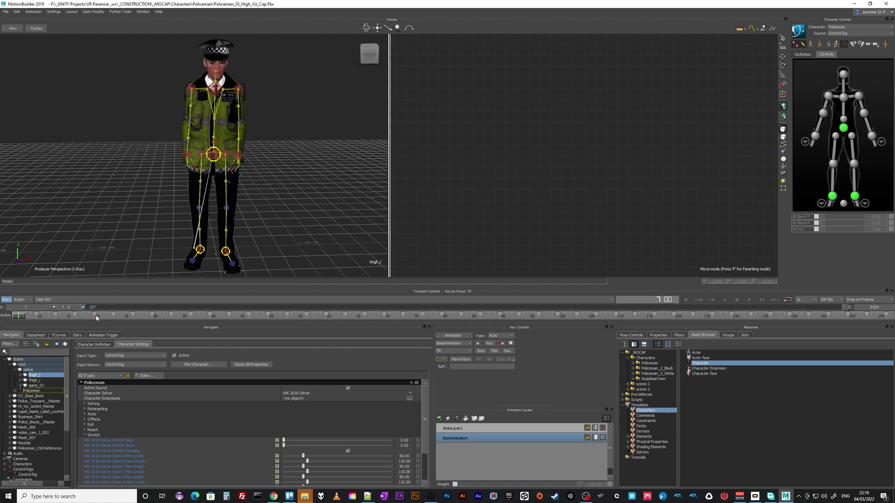
pyautogui.moveTo(81, 310); pyautogui.dragTo(869, 307)
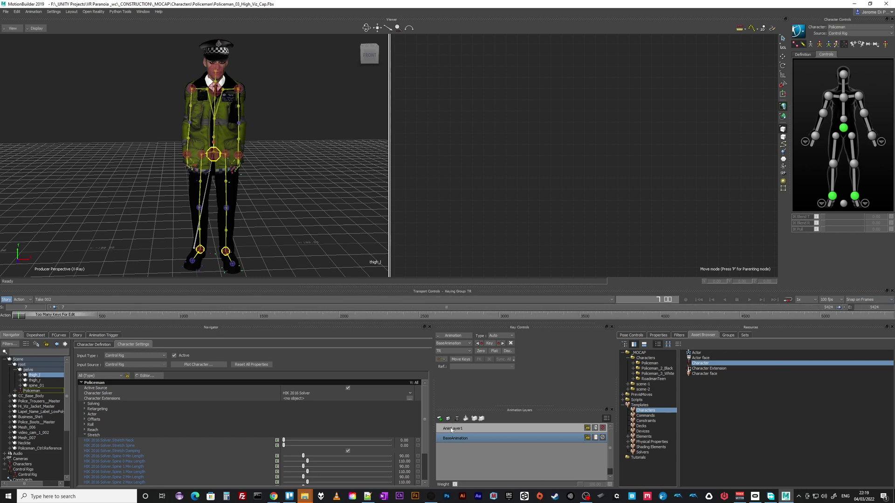
# Rename the animation layer AnimLayer1 to LeftArm
pyautogui.click(450, 429)
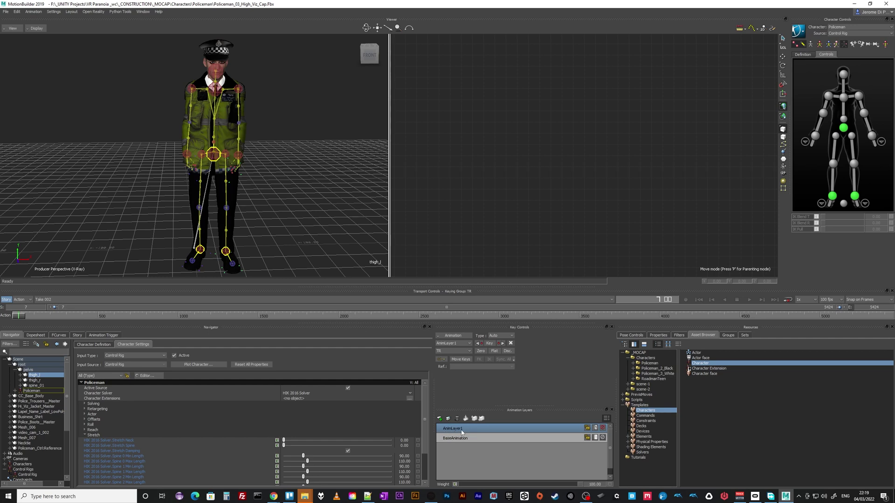
pyautogui.rightClick(459, 431)
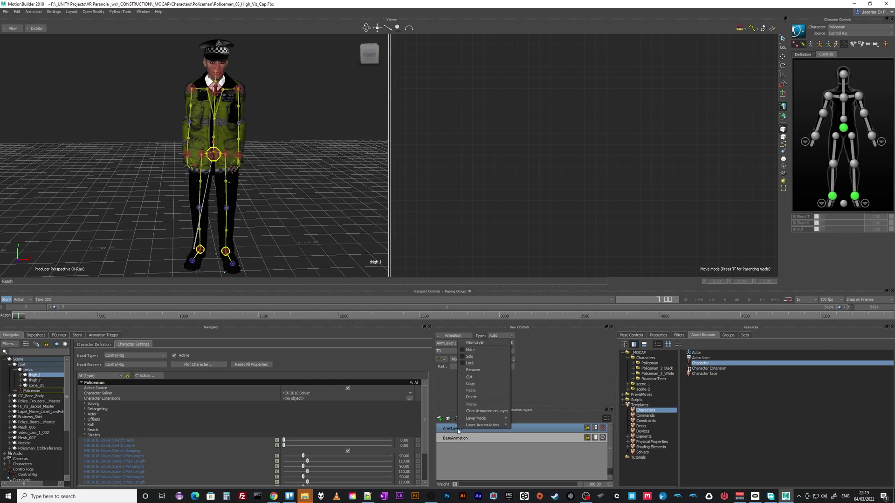
pyautogui.click(482, 370)
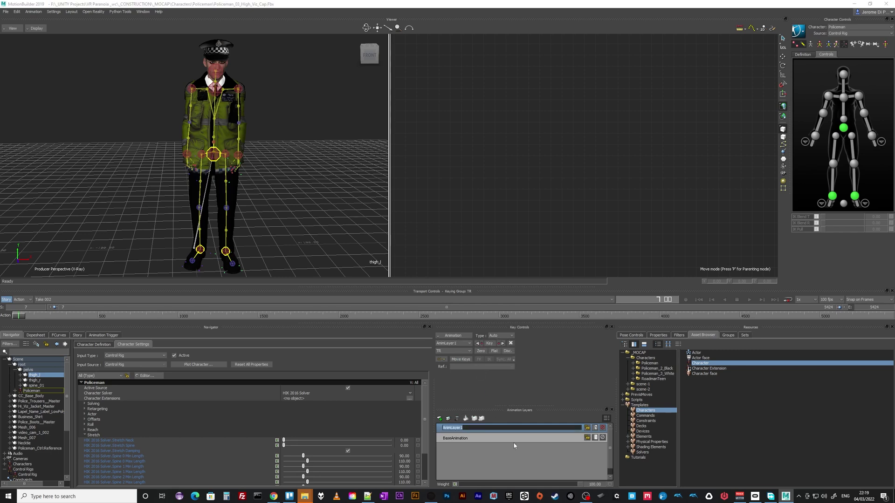
pyautogui.write('LeftArm')
pyautogui.press('Return')
# Add a new animation layer and name it RightArm
pyautogui.click(439, 418)
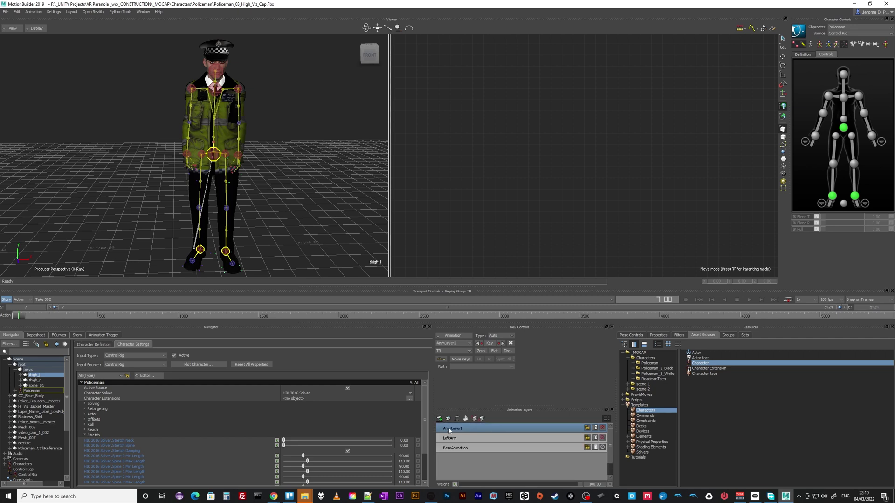
pyautogui.rightClick(457, 431)
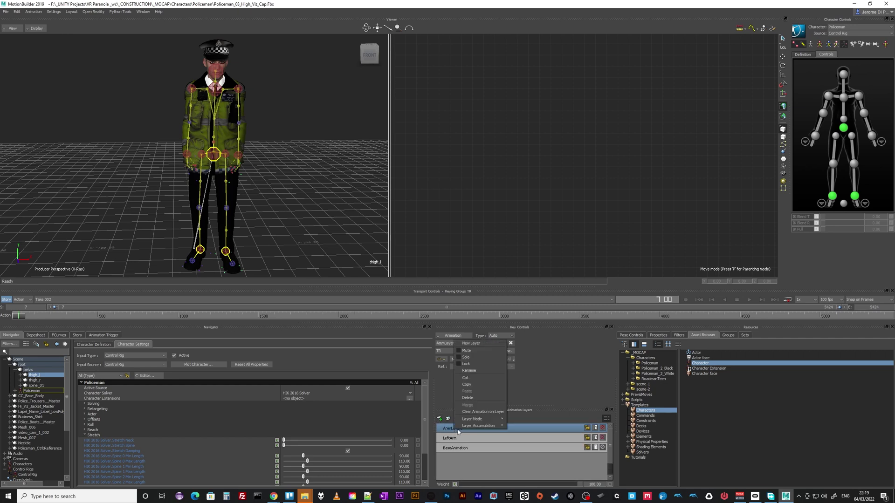
pyautogui.click(469, 370)
pyautogui.write('RightArm')
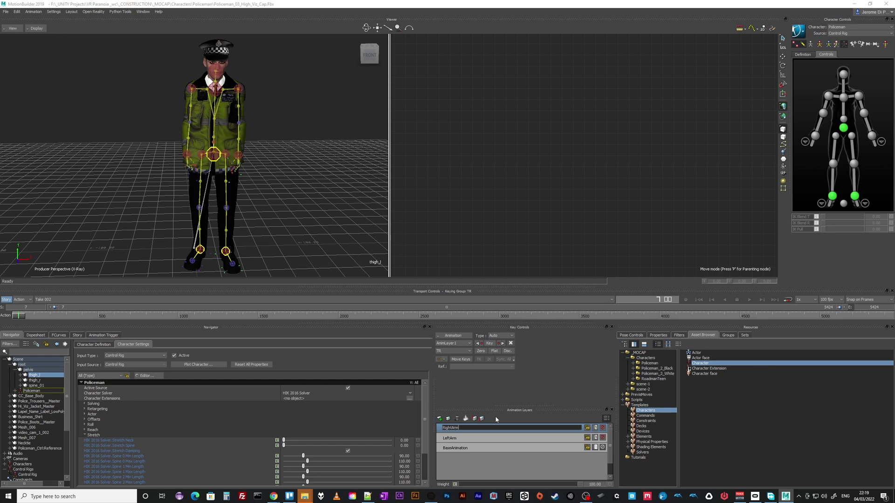
pyautogui.press('Return')
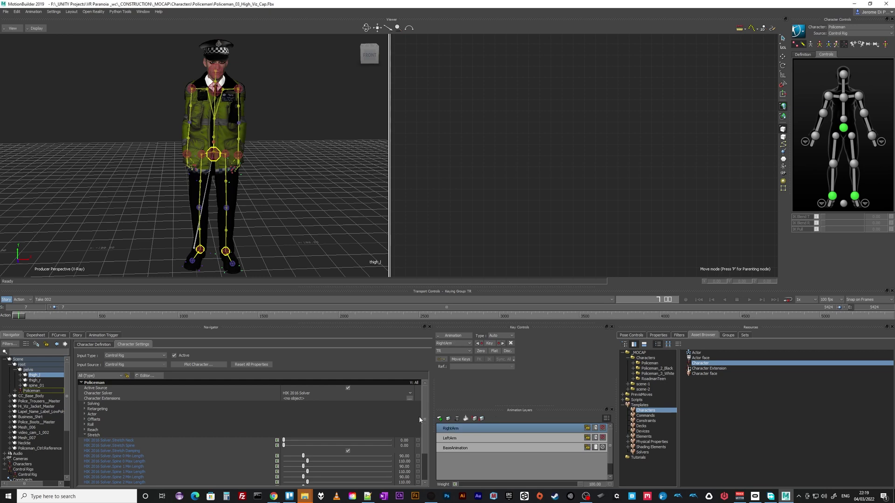
# Make LeftArm the active layer, select the right shoulder effector, and return to rotate mode
pyautogui.click(460, 440)
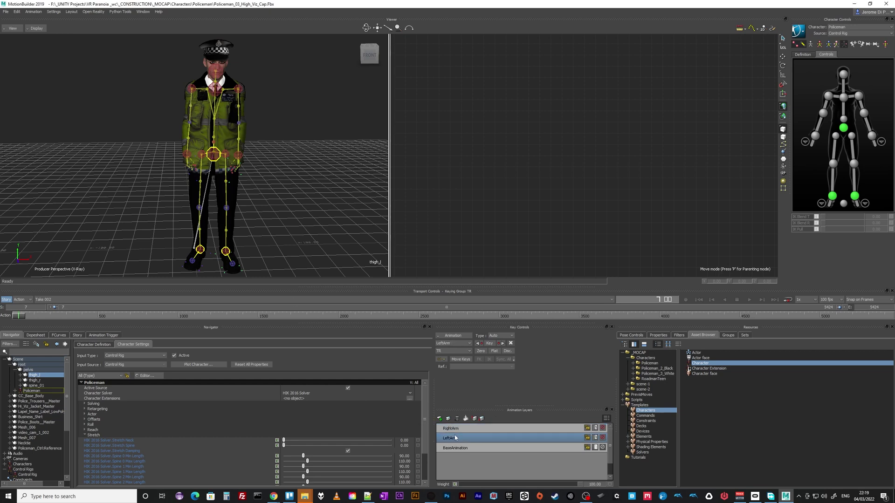
pyautogui.click(192, 87)
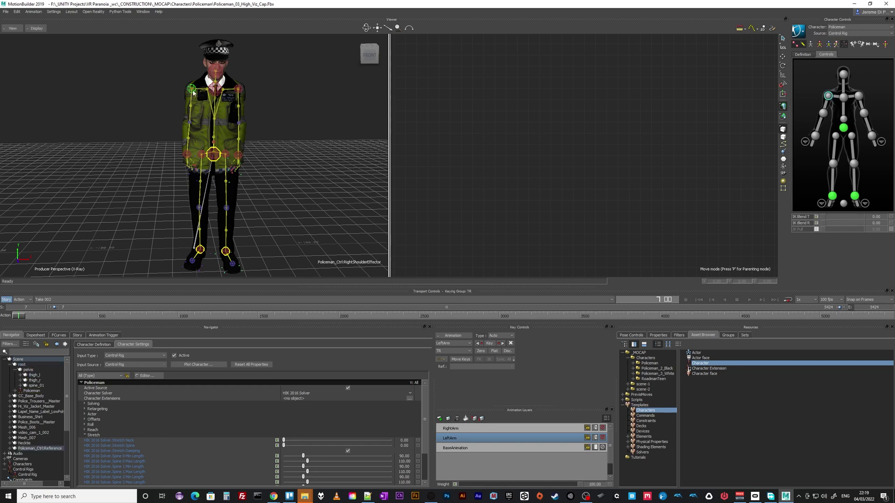
pyautogui.click(784, 48)
pyautogui.click(783, 67)
pyautogui.click(784, 75)
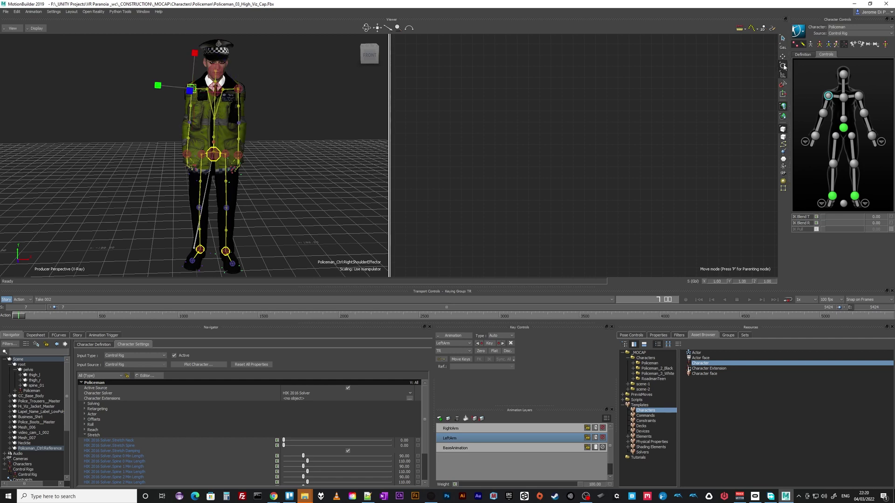
pyautogui.click(783, 66)
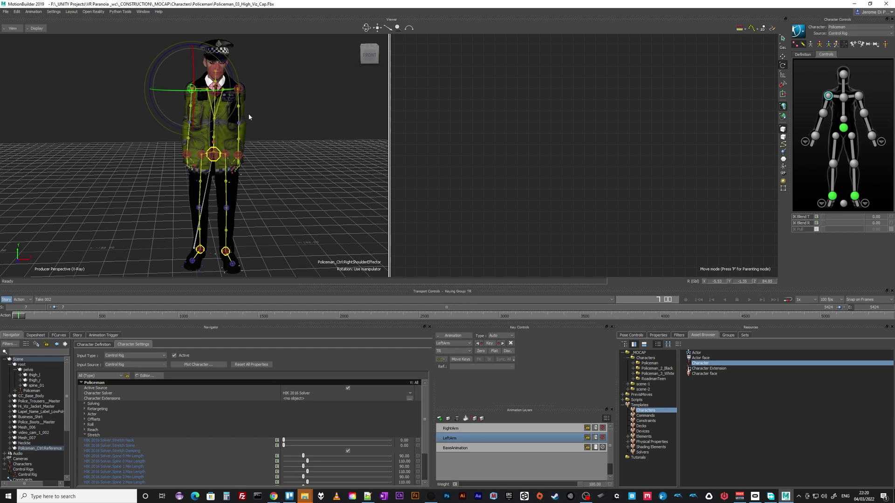
pyautogui.press('t')
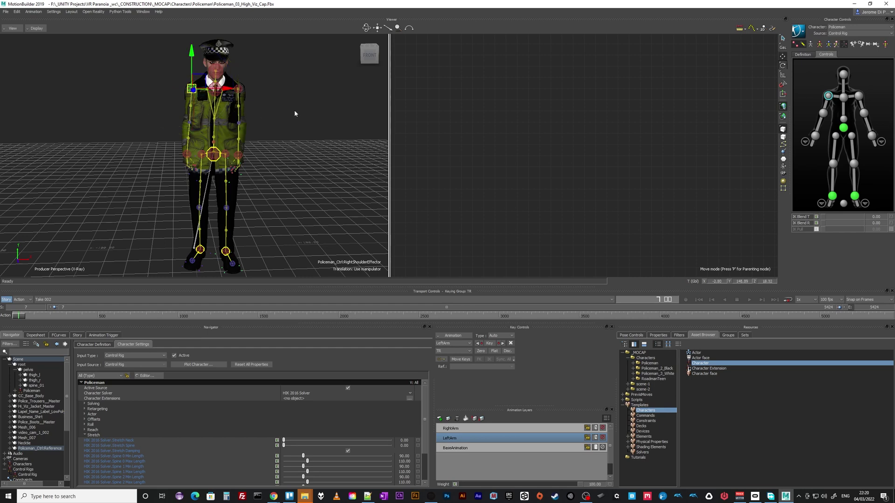
pyautogui.press('s')
pyautogui.press('r')
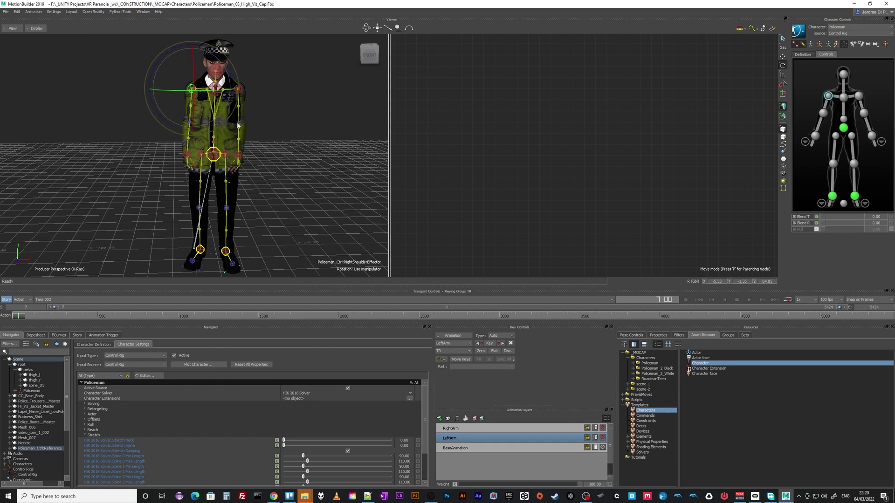
# Set the transform space to Local and rotate the right shoulder effector
pyautogui.click(784, 48)
pyautogui.click(792, 53)
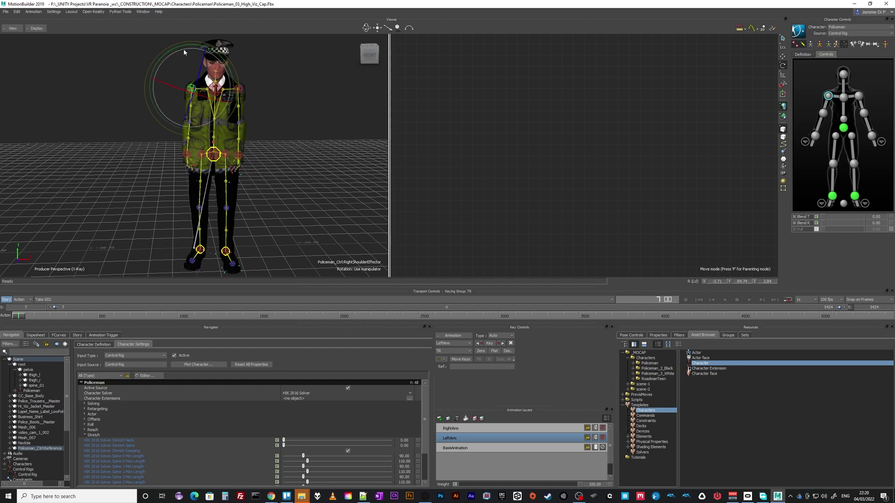
pyautogui.scroll(5, 225, 125)
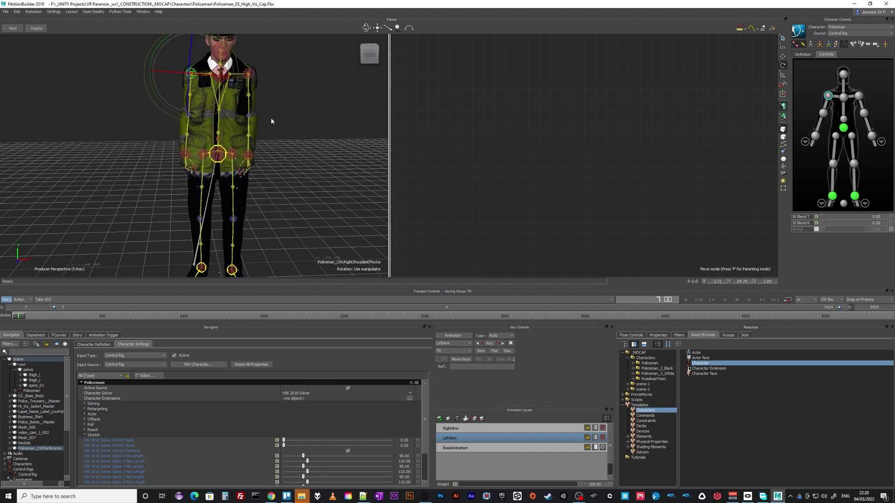
pyautogui.scroll(-3, 240, 109)
pyautogui.moveTo(240, 109); pyautogui.dragTo(239, 209, button='middle')
pyautogui.scroll(-5, 36, 181)
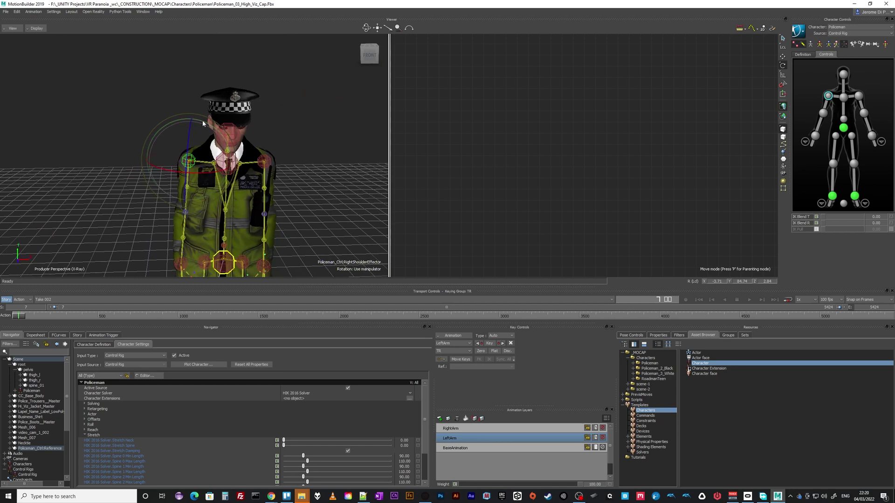
pyautogui.moveTo(204, 123); pyautogui.dragTo(222, 134)
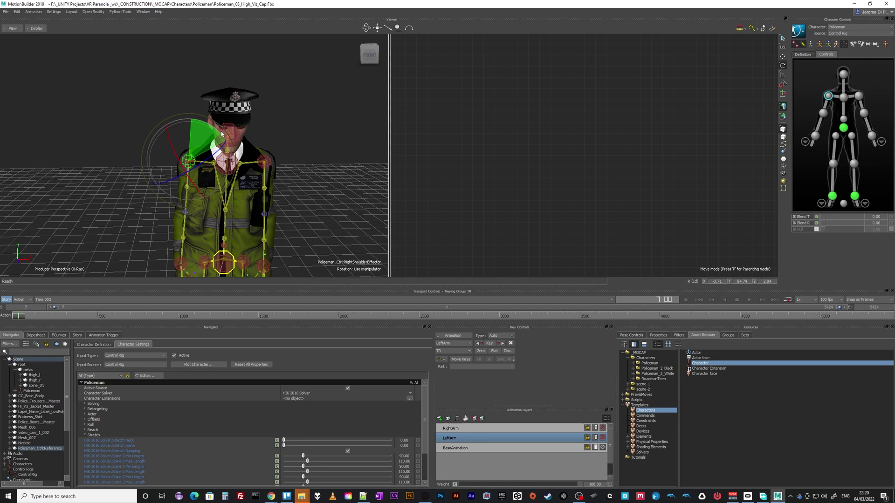
pyautogui.moveTo(222, 134); pyautogui.dragTo(222, 134)
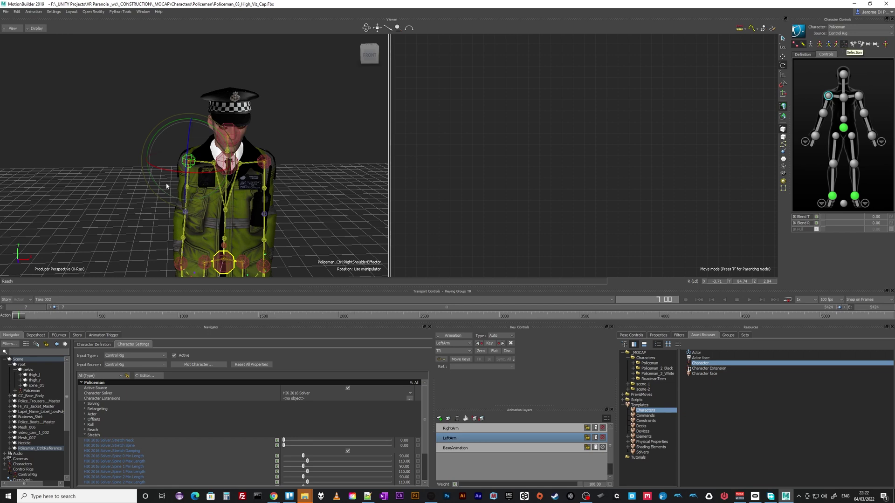
# With Body Parts keying, rotate the right arm outward and nudge the shoulder's position
pyautogui.click(837, 44)
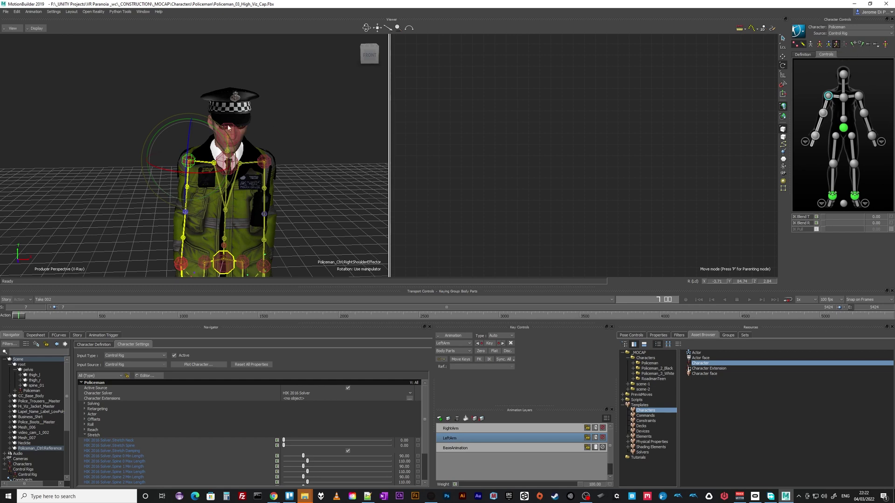
pyautogui.moveTo(209, 127); pyautogui.dragTo(204, 139)
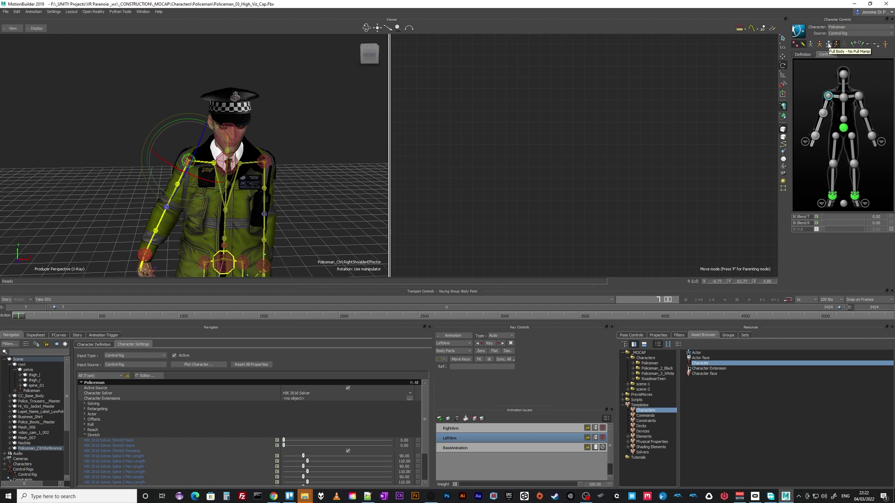
pyautogui.click(783, 57)
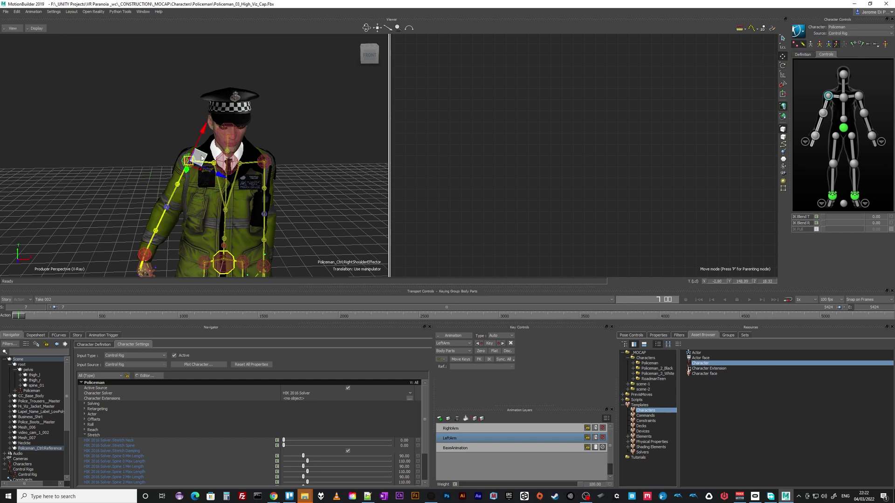
pyautogui.moveTo(195, 161); pyautogui.dragTo(196, 156)
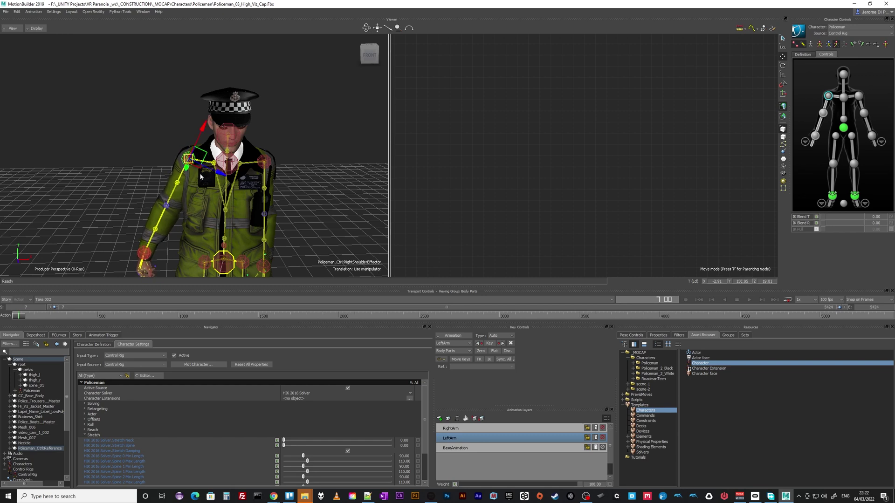
# Pull the right wrist out to the left with Full Body keying, undoing the overstretched lean
pyautogui.click(150, 261)
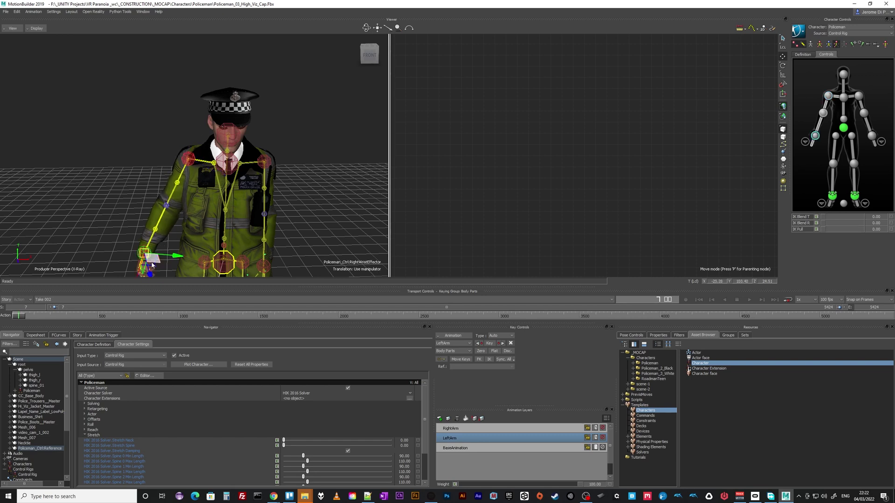
pyautogui.moveTo(156, 262); pyautogui.dragTo(35, 116)
pyautogui.hotkey('ctrl', 'z')
pyautogui.click(829, 44)
pyautogui.moveTo(160, 267); pyautogui.dragTo(71, 252)
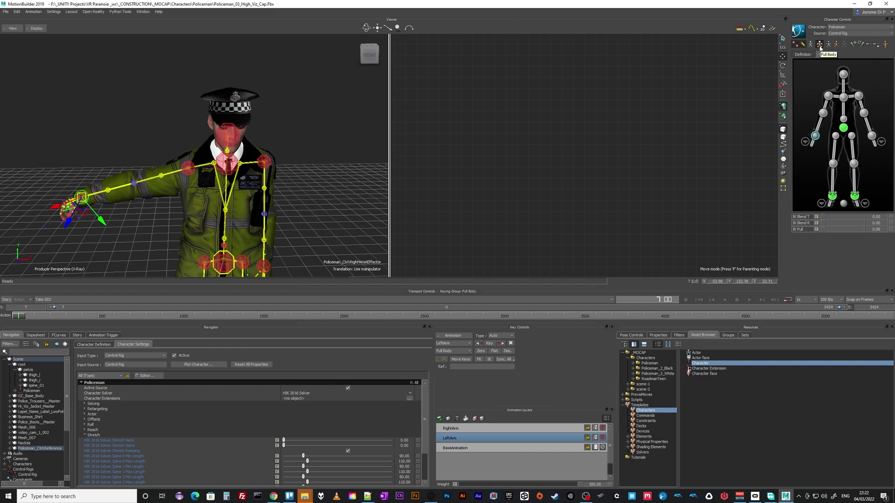
pyautogui.moveTo(89, 213); pyautogui.dragTo(72, 241)
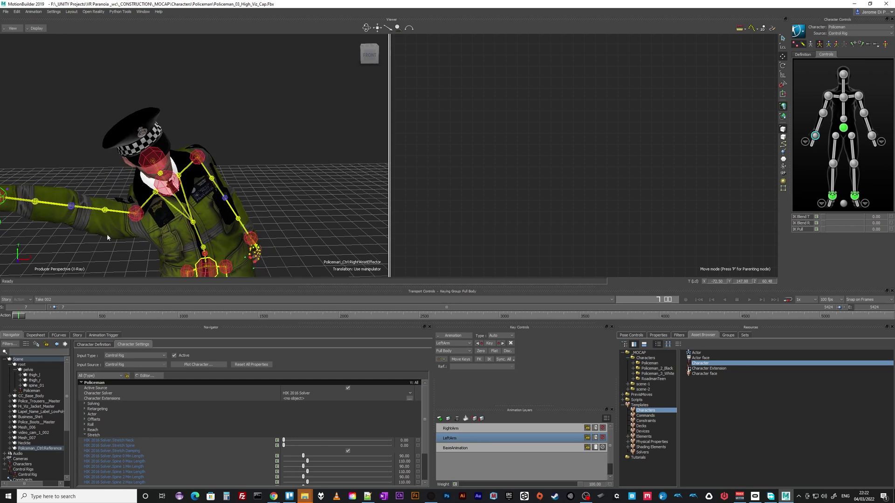
pyautogui.hotkey('ctrl', 'z')
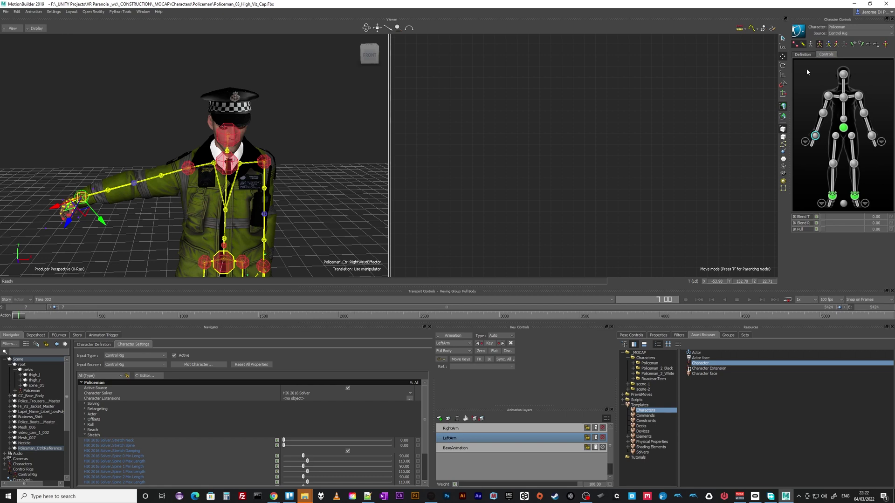
# Undo twice so the right arm hangs down, then rotate the right shoulder slightly outward using Body Parts keying
pyautogui.hotkey('ctrl', 'z')
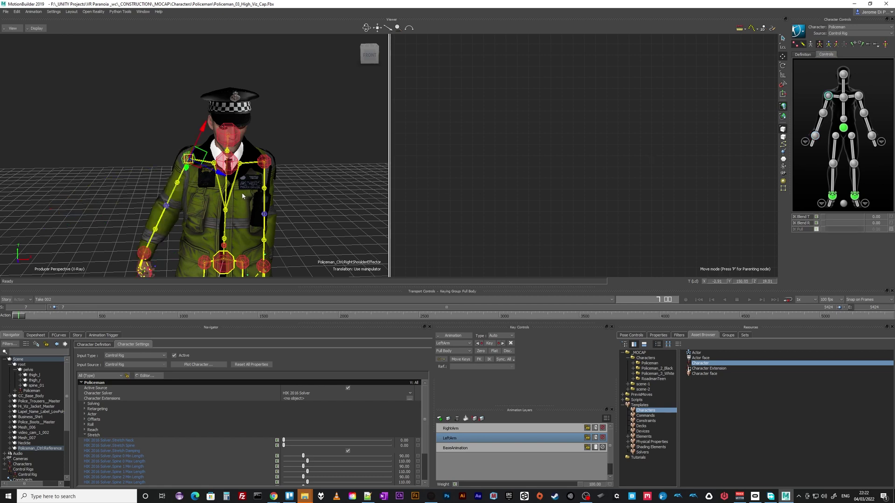
pyautogui.hotkey('ctrl', 'z')
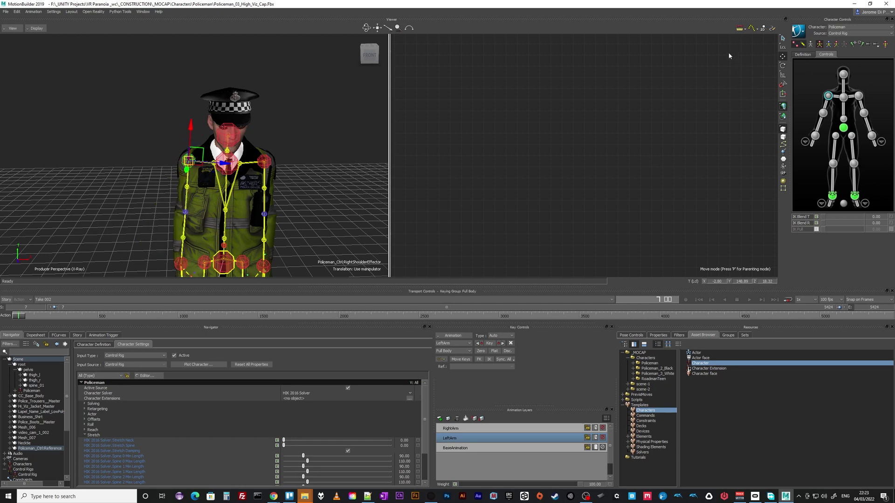
pyautogui.click(837, 45)
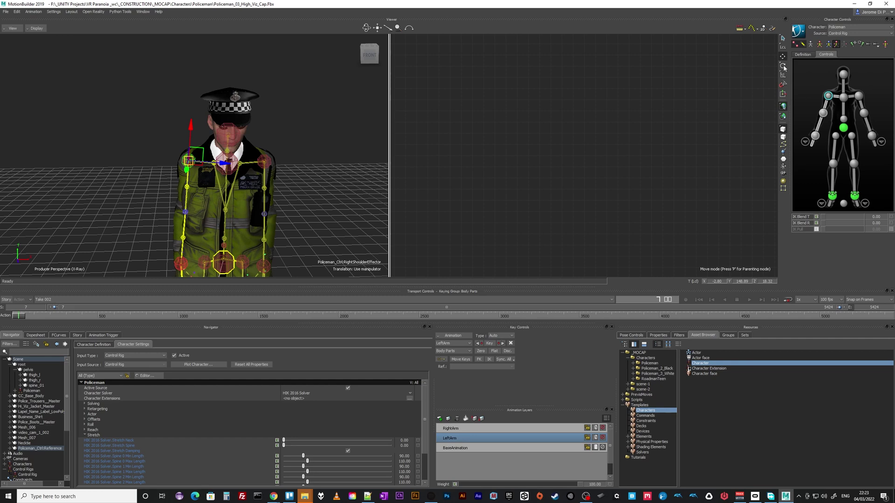
pyautogui.press('e')
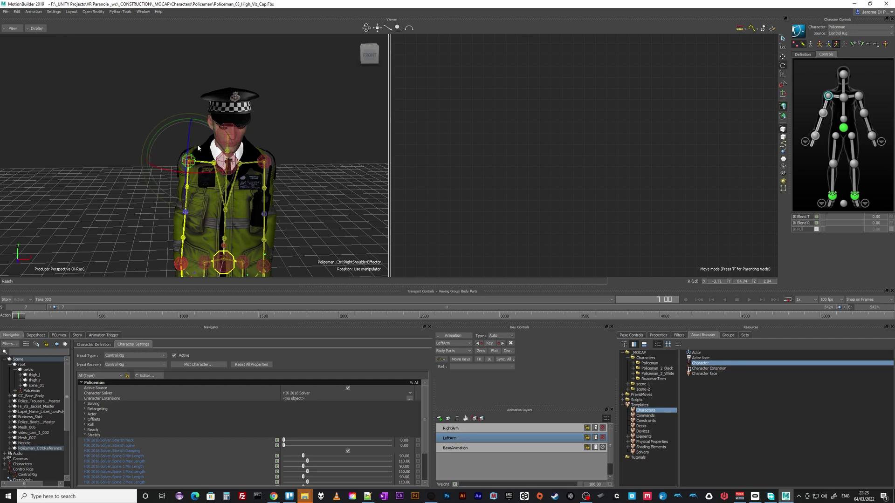
pyautogui.moveTo(205, 122); pyautogui.dragTo(210, 125)
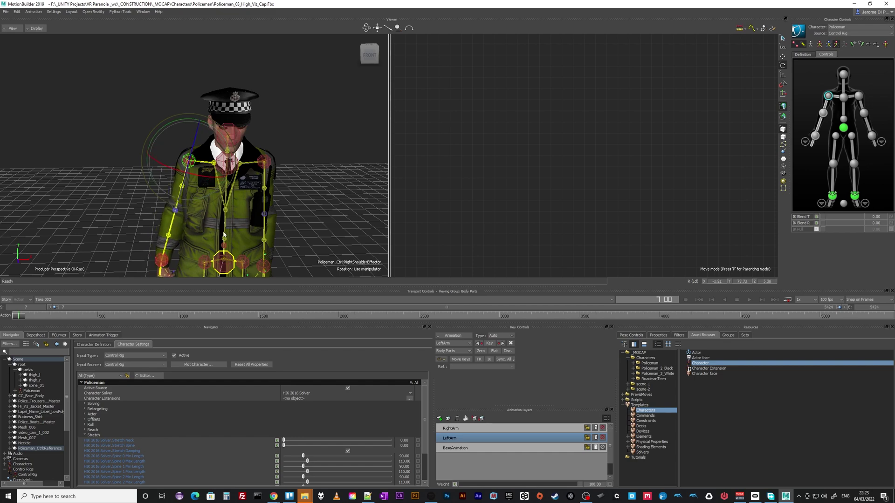
pyautogui.moveTo(250, 215); pyautogui.dragTo(243, 191)
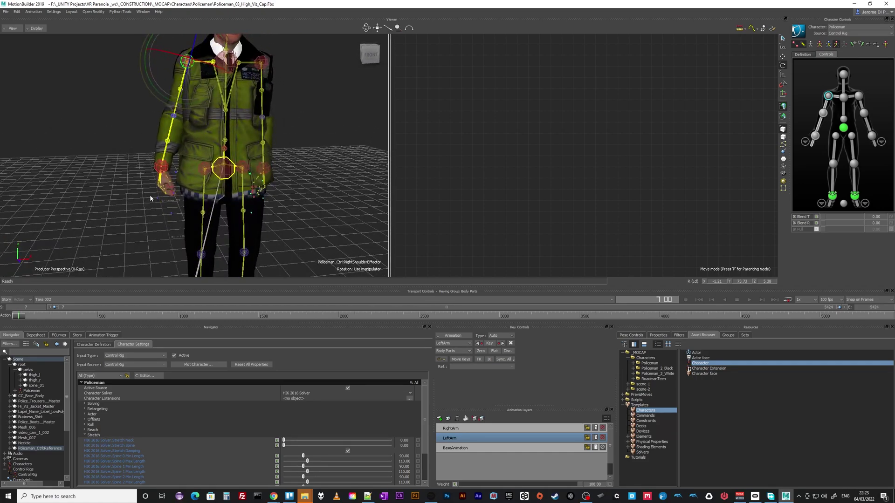
pyautogui.moveTo(149, 194); pyautogui.dragTo(156, 191)
# Make RightArm active and rotate the left shoulder effector so the arm swings outward and down
pyautogui.click(463, 430)
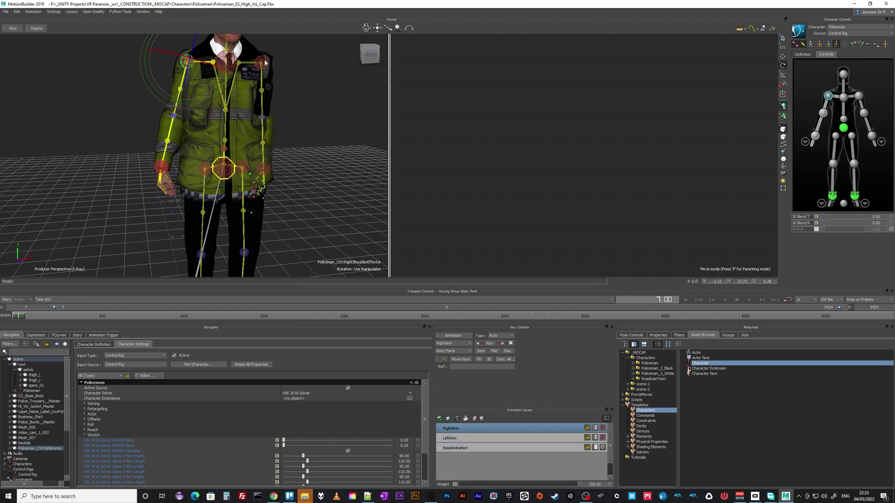
pyautogui.click(263, 62)
pyautogui.moveTo(300, 72); pyautogui.dragTo(304, 70)
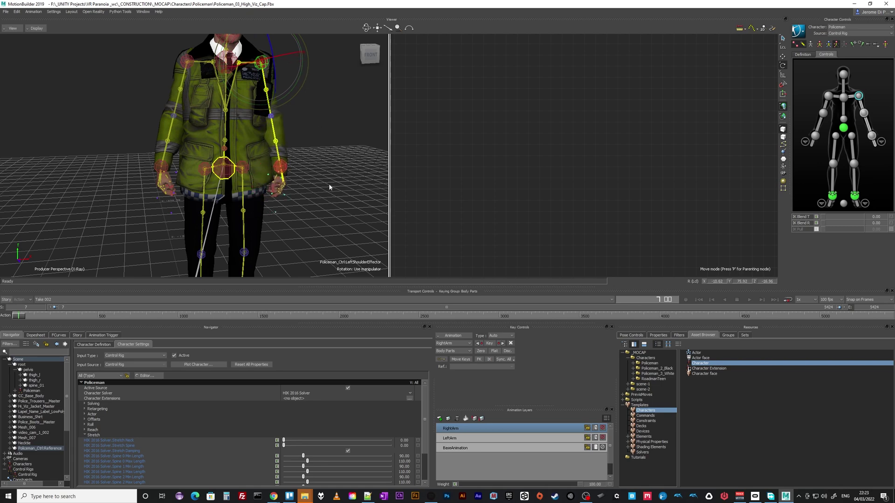
pyautogui.scroll(-5, 328, 183)
pyautogui.keyDown('ctrl'); pyautogui.keyDown('shift'); pyautogui.moveTo(296, 192); pyautogui.dragTo(314, 178); pyautogui.keyUp('shift'); pyautogui.keyUp('ctrl')
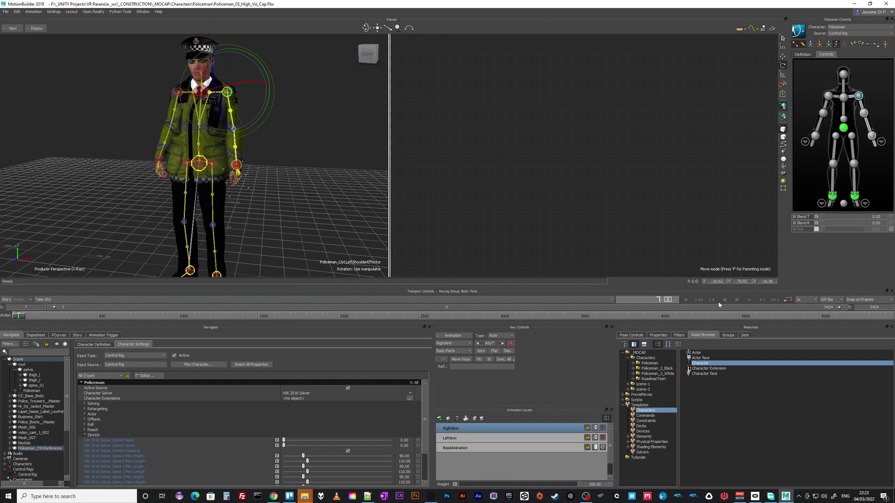
# Play back the take and inspect the policeman from several angles, with the front camera in the right pane
pyautogui.press('space')
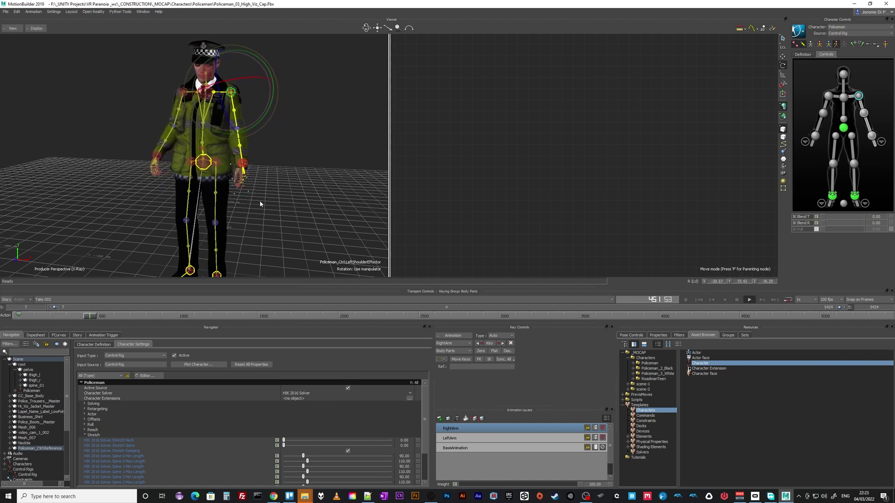
pyautogui.keyDown('ctrl'); pyautogui.keyDown('shift'); pyautogui.moveTo(287, 203); pyautogui.dragTo(306, 210); pyautogui.keyUp('shift'); pyautogui.keyUp('ctrl')
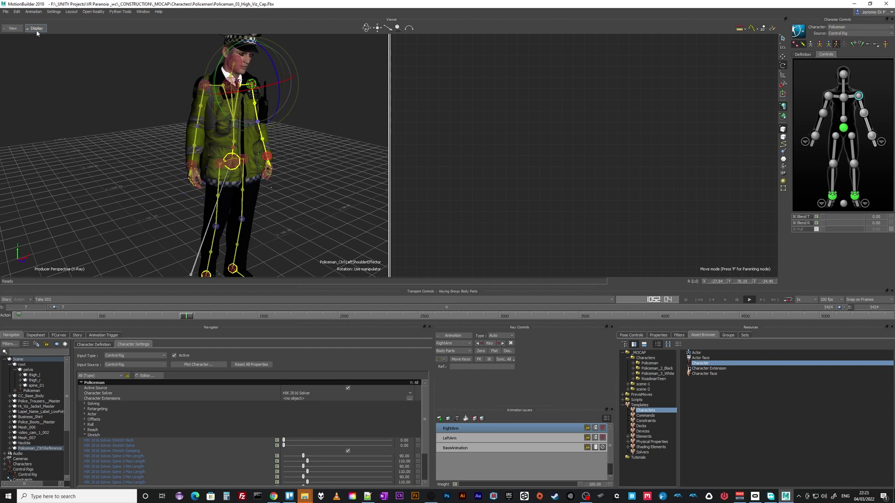
pyautogui.rightClick(630, 152)
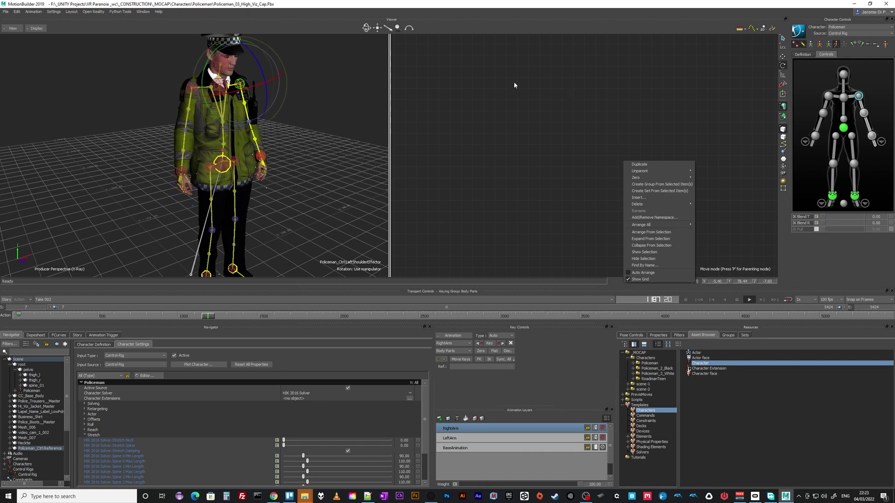
pyautogui.click(426, 72)
pyautogui.hotkey('ctrl', 'f')
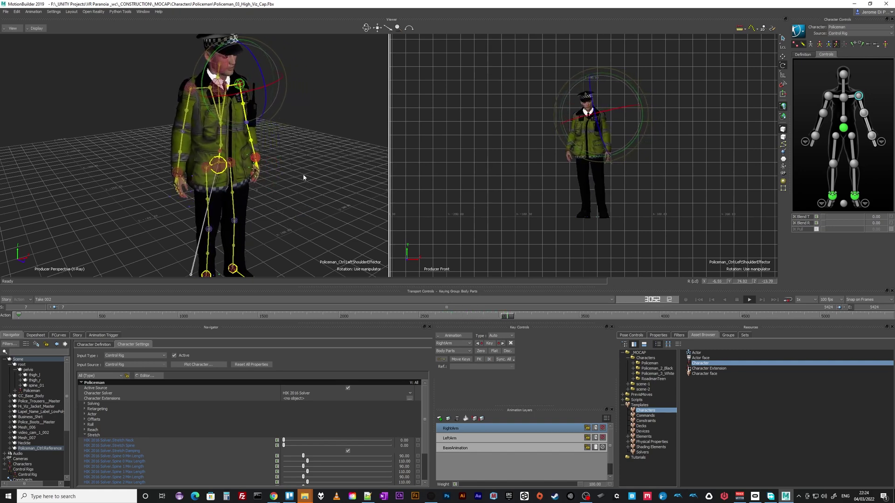
pyautogui.keyDown('ctrl'); pyautogui.keyDown('shift'); pyautogui.moveTo(303, 176); pyautogui.dragTo(344, 169); pyautogui.keyUp('shift'); pyautogui.keyUp('ctrl')
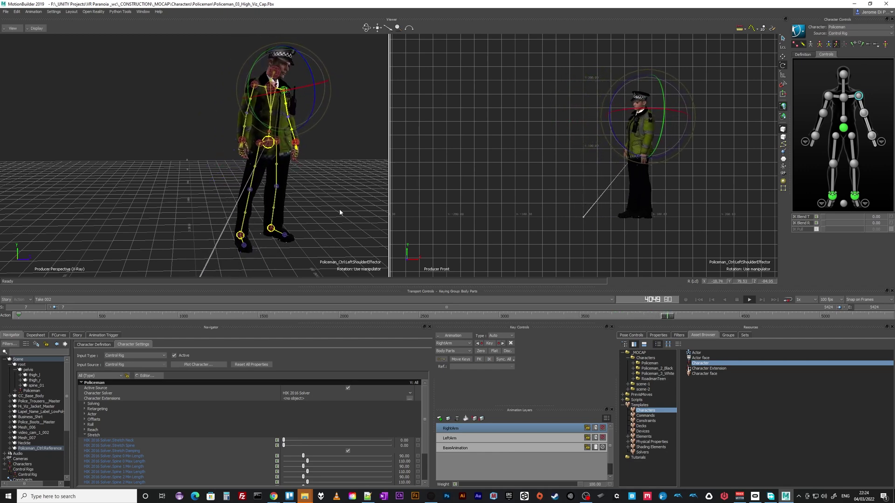
pyautogui.keyDown('ctrl'); pyautogui.keyDown('shift'); pyautogui.moveTo(339, 211); pyautogui.dragTo(261, 200); pyautogui.keyUp('shift'); pyautogui.keyUp('ctrl')
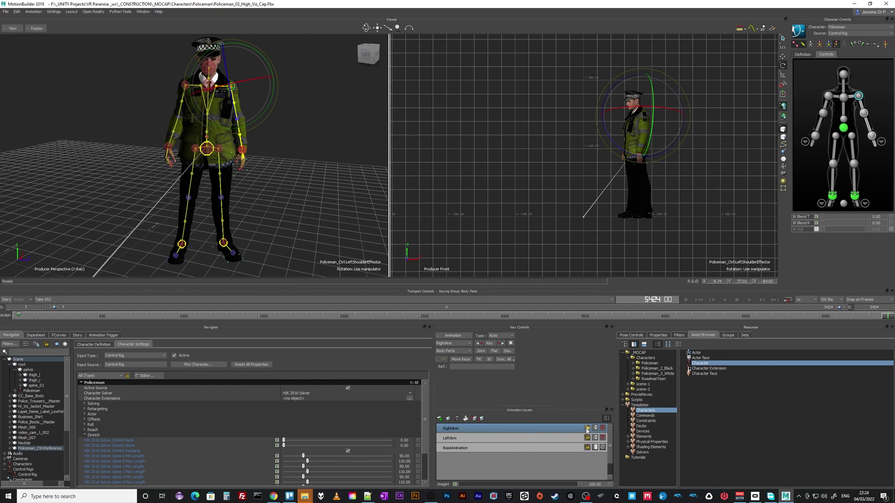
# Inspect the RightArm layer's Layer Mode options, then open Policeman1_Black_002.fbx
pyautogui.rightClick(563, 430)
pyautogui.moveTo(600, 420)
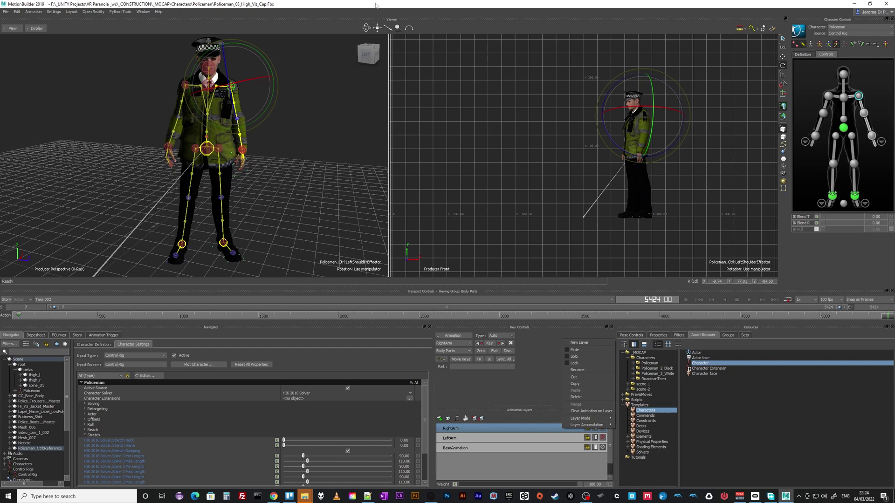
pyautogui.click(362, 57)
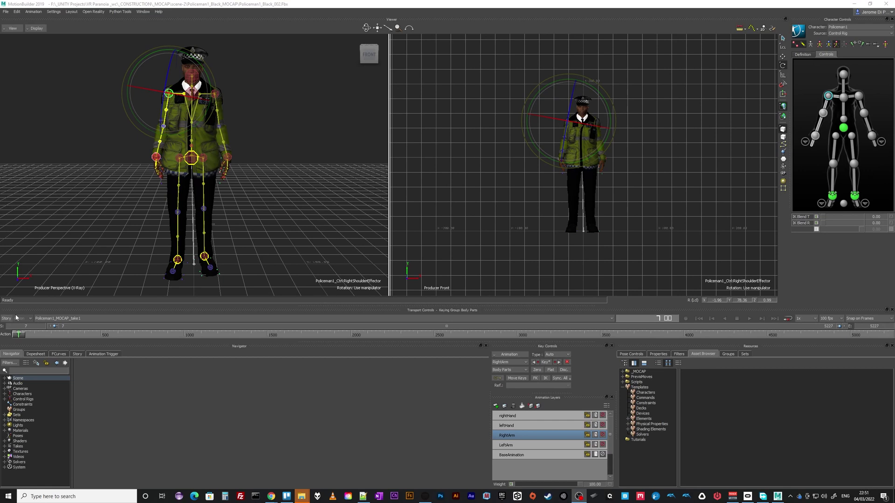
# Review take1 at frame 286 by activating LeftArm, RightArm, leftHand and rightHand layers with shoulder effectors
pyautogui.moveTo(23, 336)
pyautogui.mouseDown()
pyautogui.moveTo(69, 336)
pyautogui.moveTo(21, 335)
pyautogui.mouseUp()
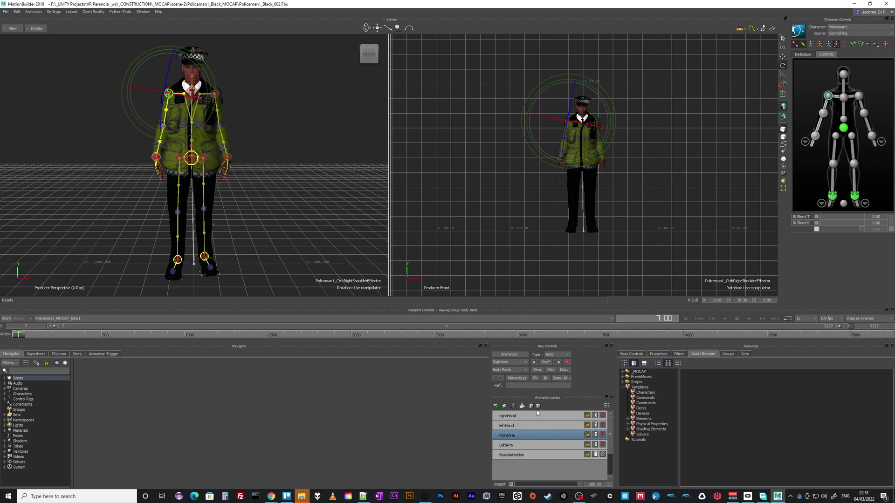
pyautogui.click(516, 446)
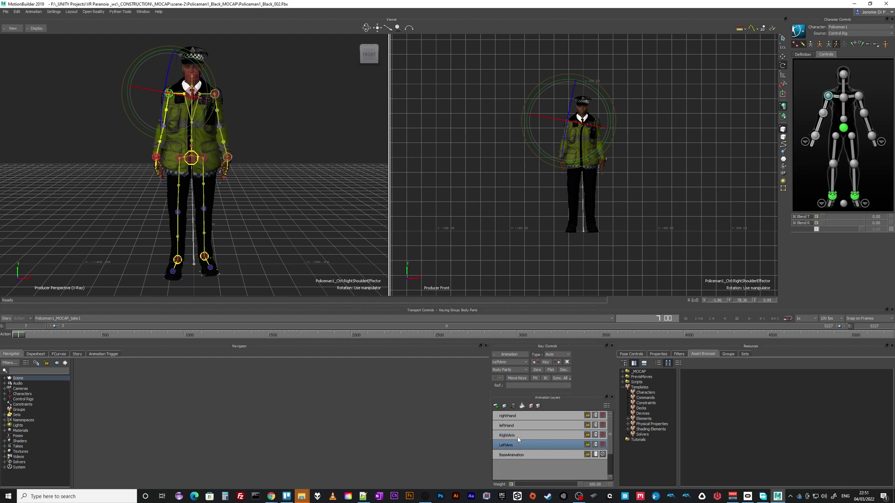
pyautogui.click(858, 96)
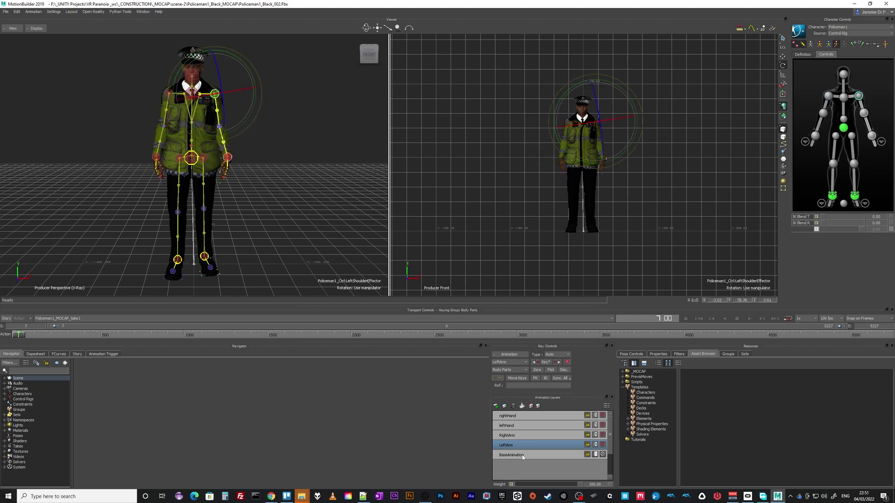
pyautogui.click(512, 426)
pyautogui.click(513, 436)
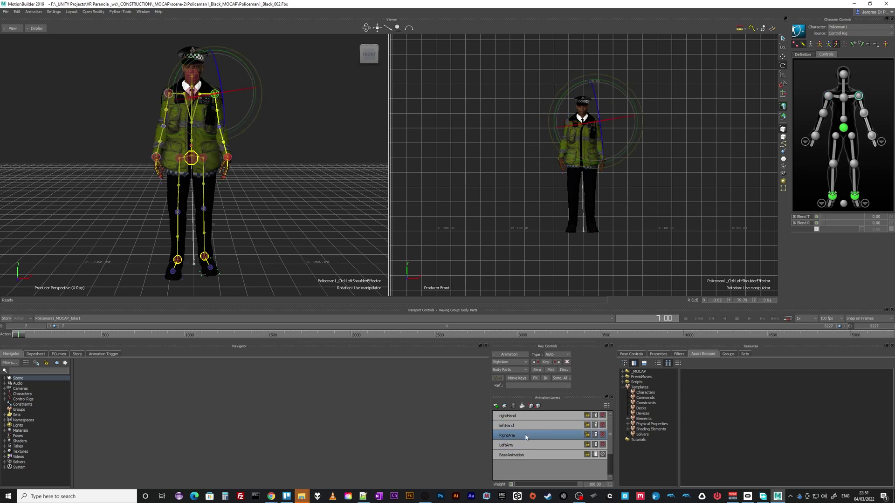
pyautogui.click(828, 96)
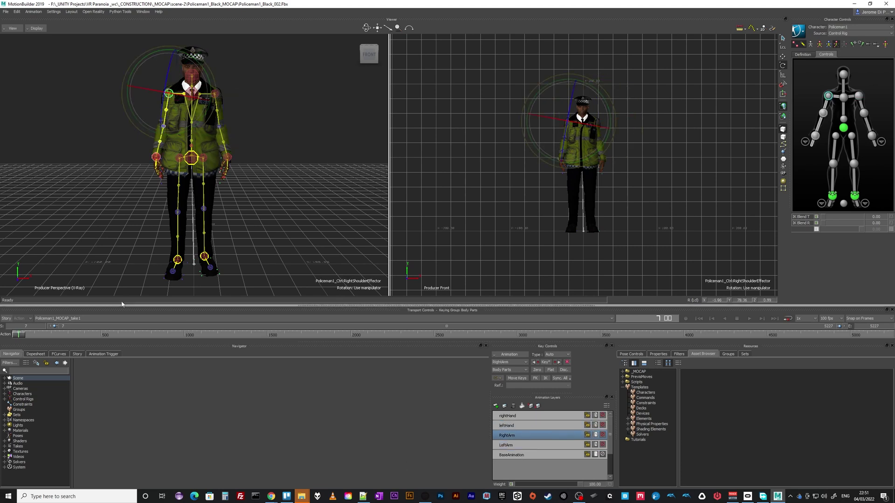
pyautogui.click(512, 417)
pyautogui.click(526, 425)
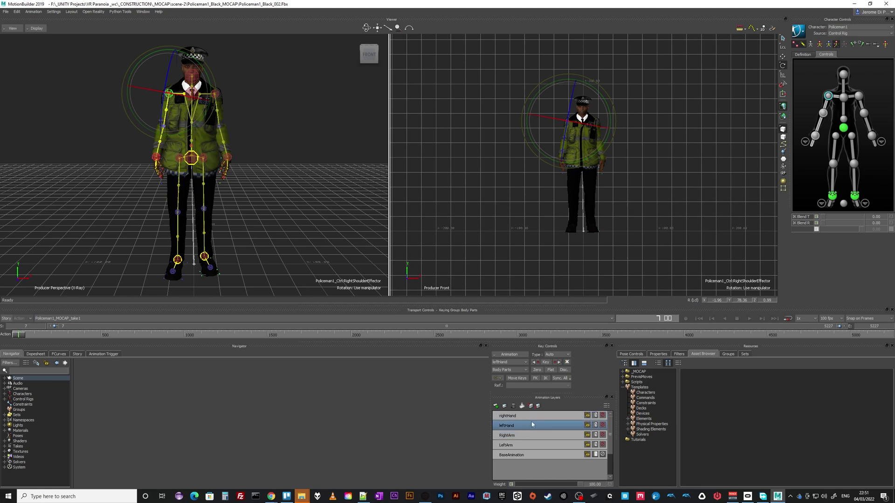
pyautogui.click(532, 415)
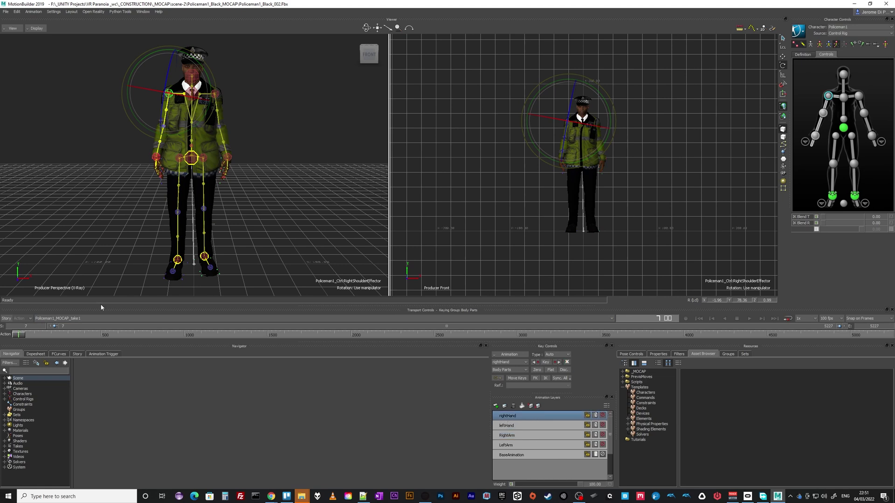
# Look through Policeman1_MOCAP_take2 and take3, then return to Policeman1_MOCAP_take1
pyautogui.click(53, 318)
pyautogui.click(53, 335)
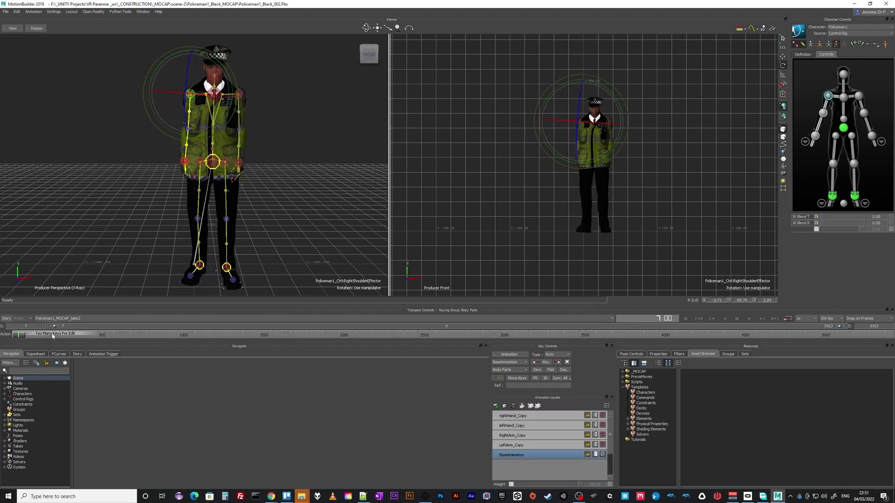
pyautogui.click(57, 319)
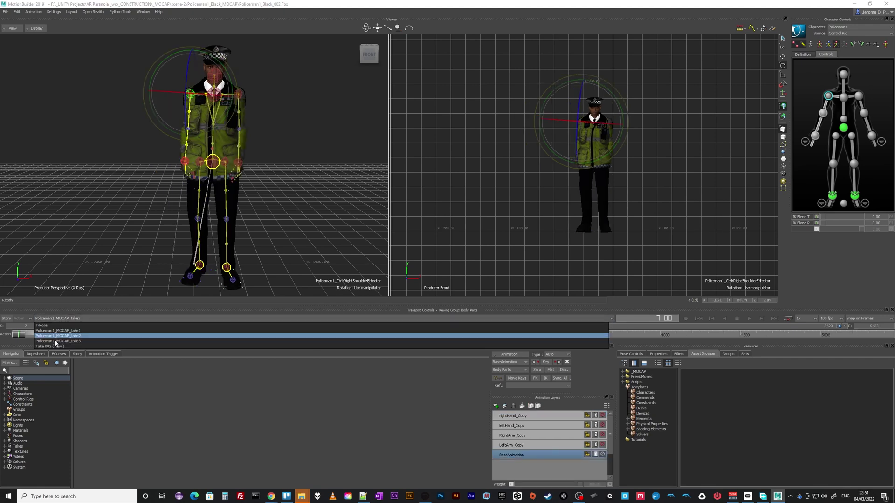
pyautogui.click(56, 341)
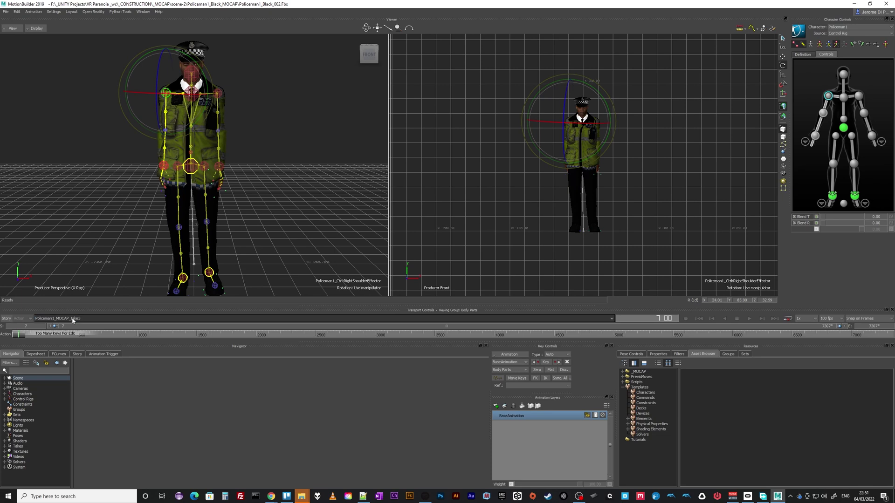
pyautogui.click(72, 319)
pyautogui.click(66, 329)
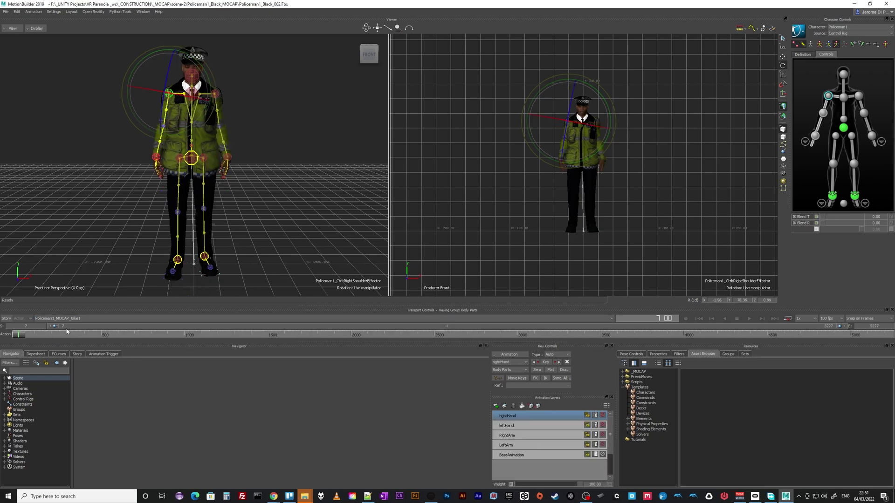
# Copy the four arm and hand layers from take1 and paste them over BaseAnimation in take3
pyautogui.keyDown('shift'); pyautogui.click(523, 445); pyautogui.keyUp('shift')
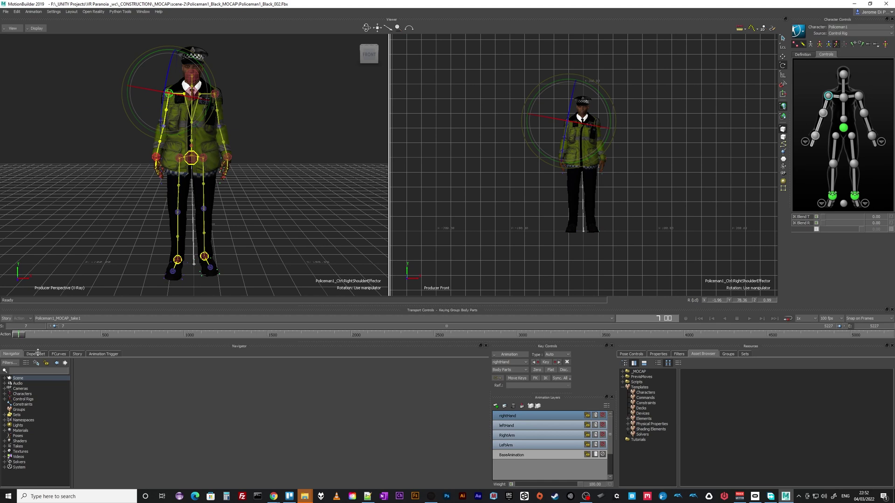
pyautogui.rightClick(520, 414)
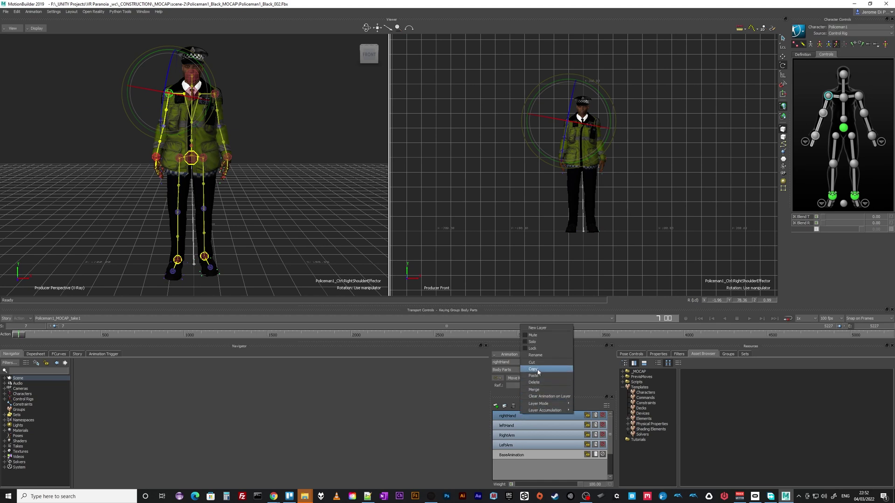
pyautogui.click(538, 370)
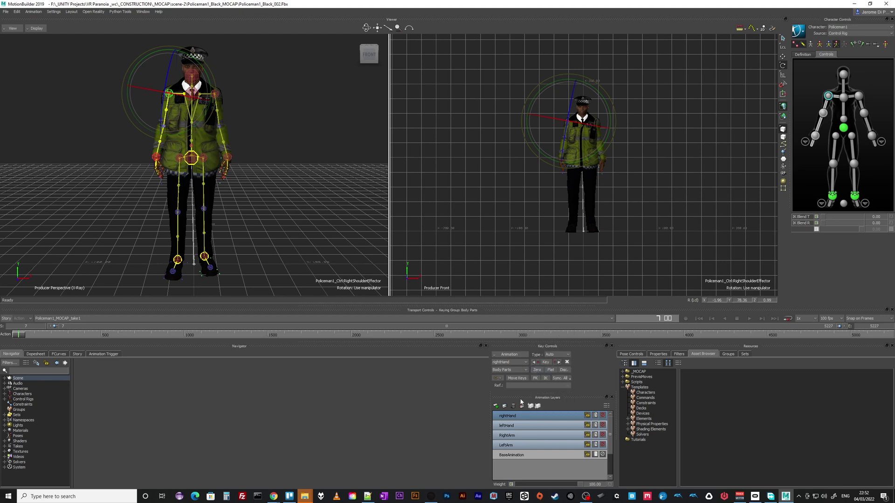
pyautogui.click(51, 318)
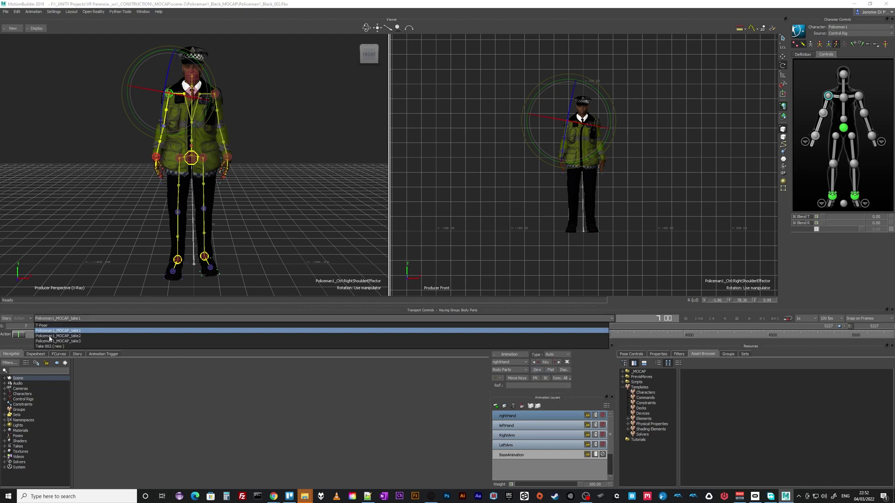
pyautogui.click(53, 336)
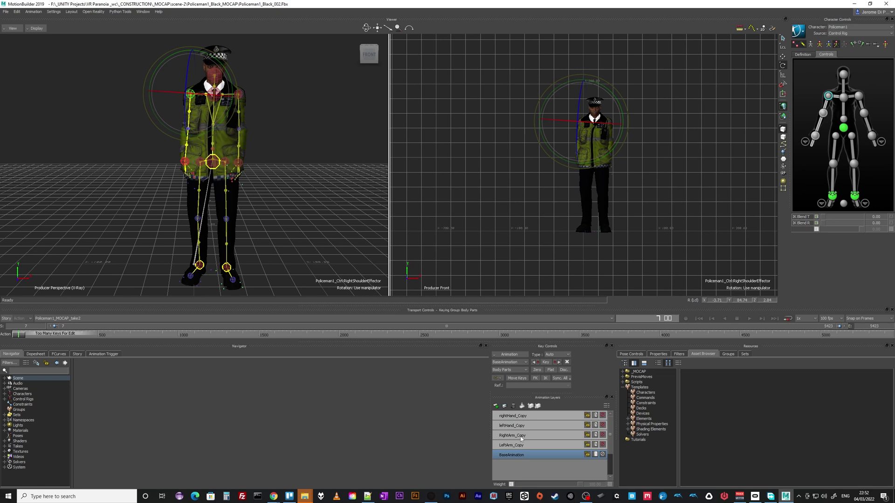
pyautogui.click(67, 319)
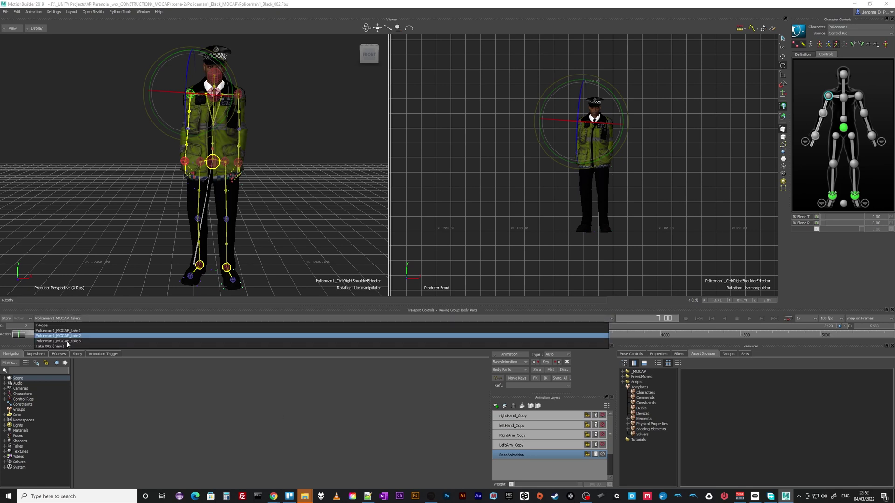
pyautogui.click(66, 342)
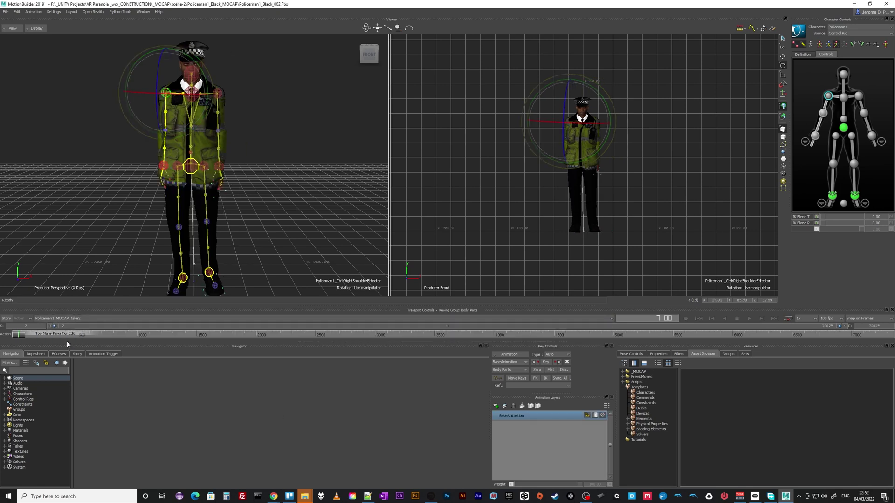
pyautogui.rightClick(507, 417)
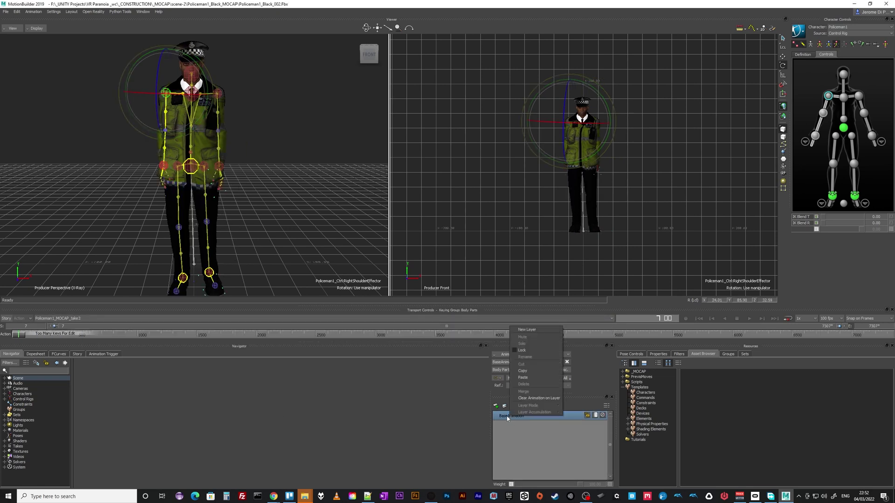
pyautogui.click(523, 377)
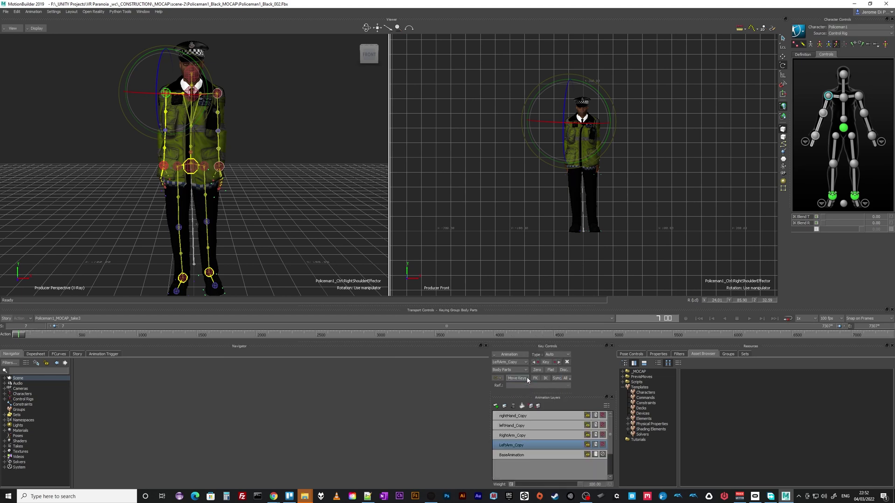
# Check the rightHand_Copy, LeftArm_Copy and RightArm_Copy layers by playing through take3
pyautogui.click(518, 416)
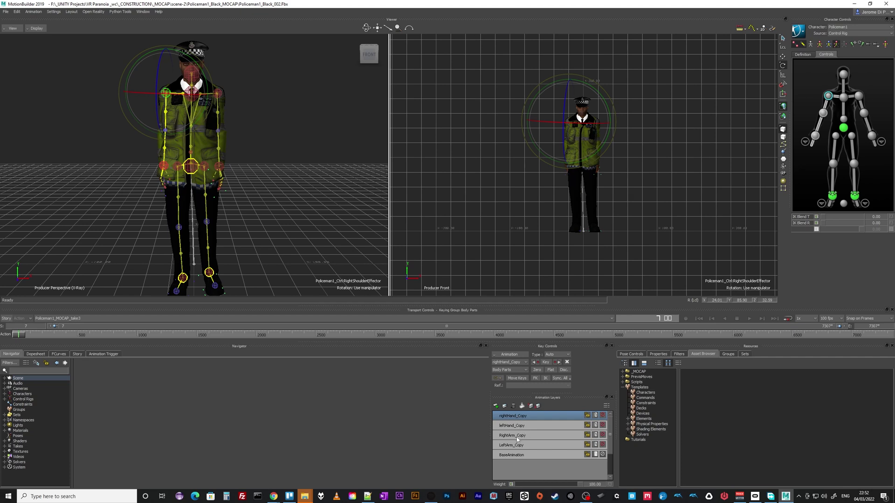
pyautogui.click(518, 437)
pyautogui.click(516, 446)
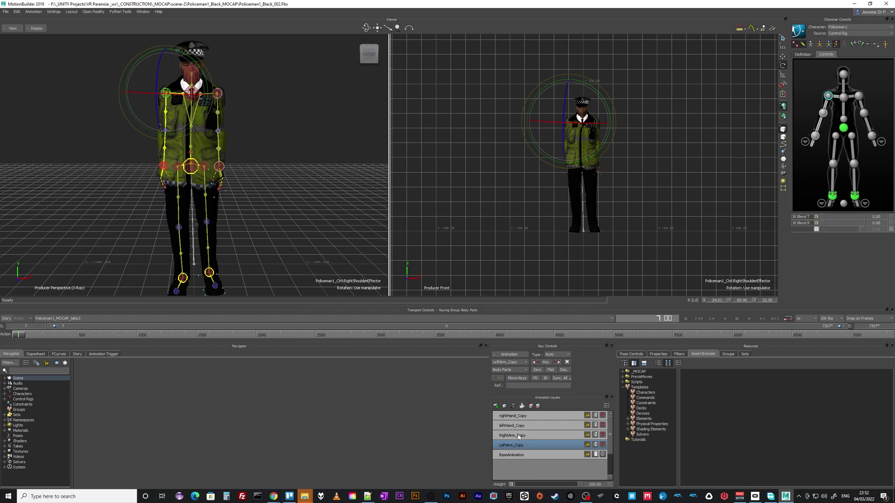
pyautogui.click(519, 436)
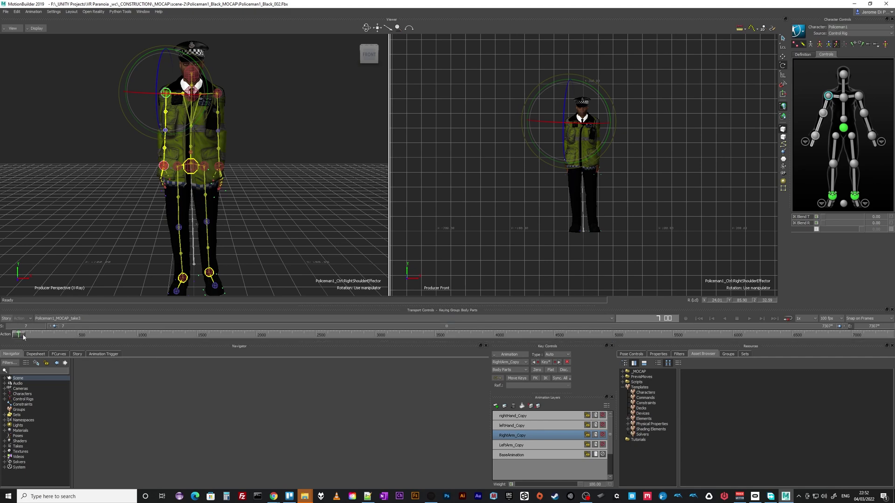
pyautogui.moveTo(67, 332)
pyautogui.mouseDown()
pyautogui.moveTo(7, 336)
pyautogui.moveTo(360, 336)
pyautogui.moveTo(161, 336)
pyautogui.moveTo(220, 345)
pyautogui.moveTo(332, 341)
pyautogui.moveTo(224, 348)
pyautogui.moveTo(234, 347)
pyautogui.mouseUp()
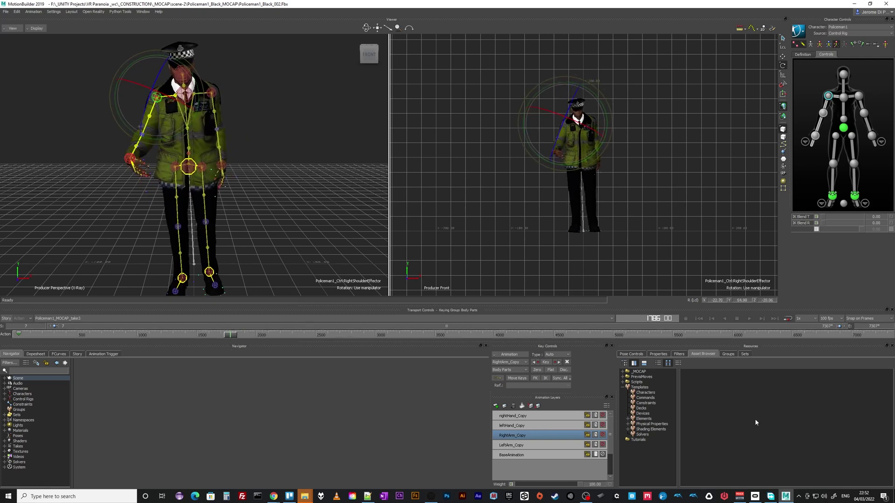
pyautogui.click(531, 417)
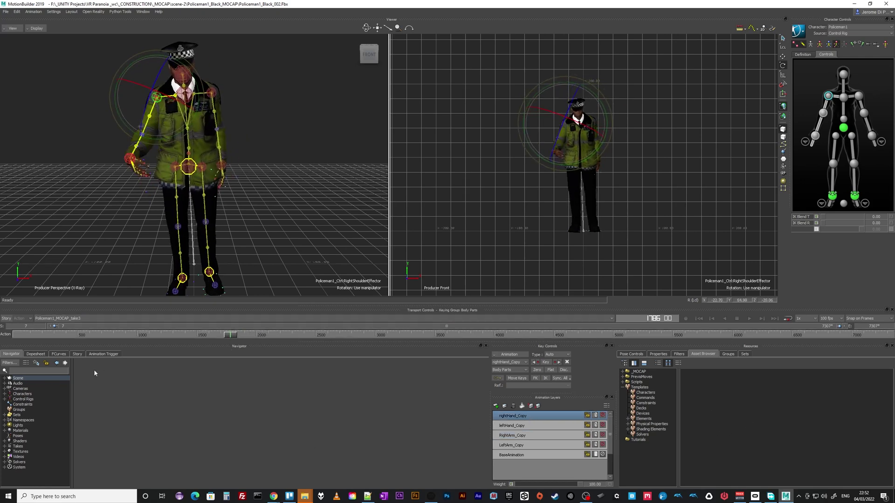
# From the take's first frame, keep Control Rig as input and Bake (plot) To Skeleton
pyautogui.press('Home')
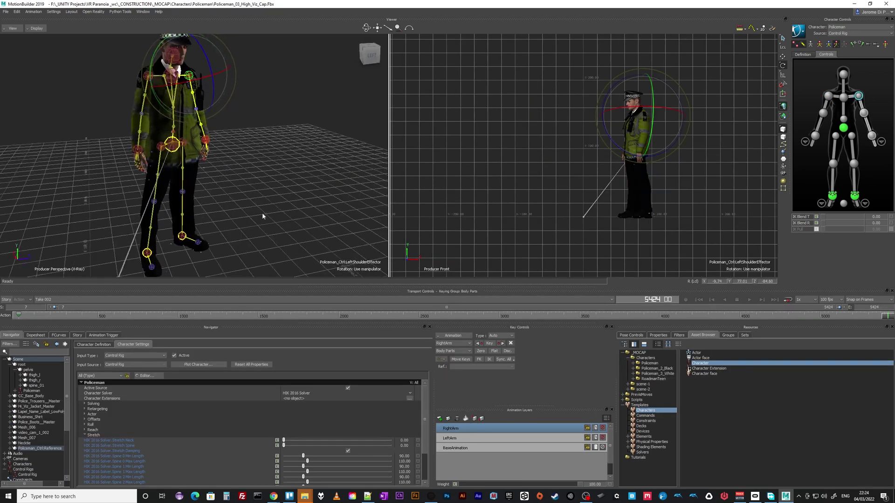
pyautogui.keyDown('shift'); pyautogui.moveTo(261, 211); pyautogui.dragTo(259, 170); pyautogui.keyUp('shift')
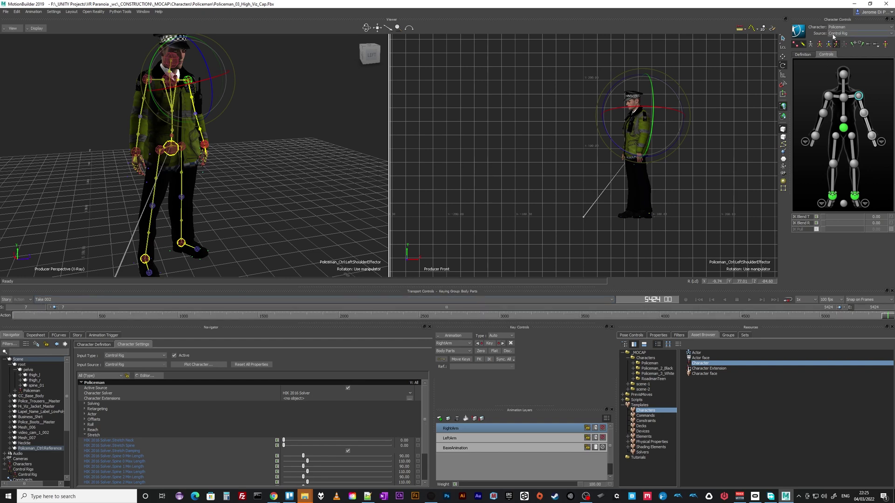
pyautogui.click(835, 34)
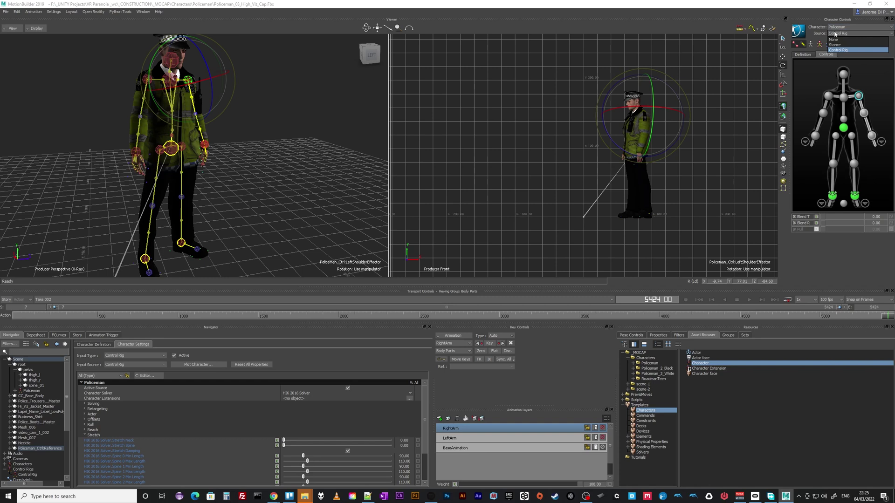
pyautogui.click(833, 34)
pyautogui.click(799, 32)
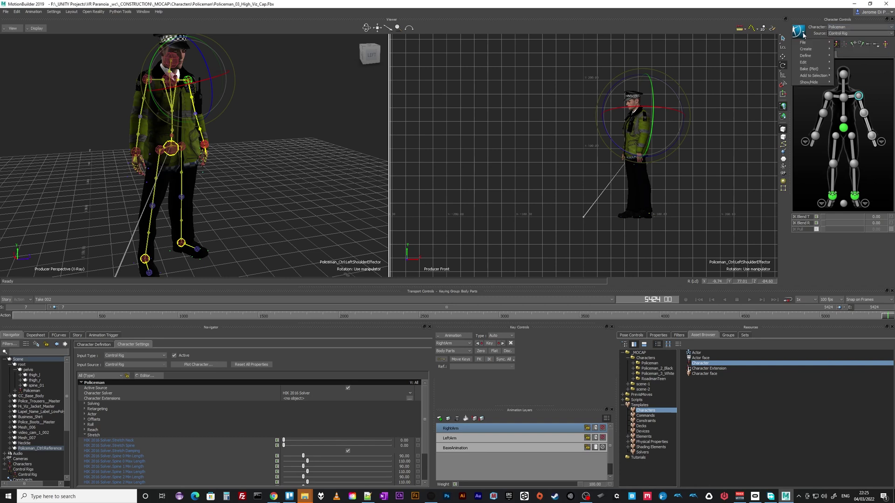
pyautogui.moveTo(811, 69)
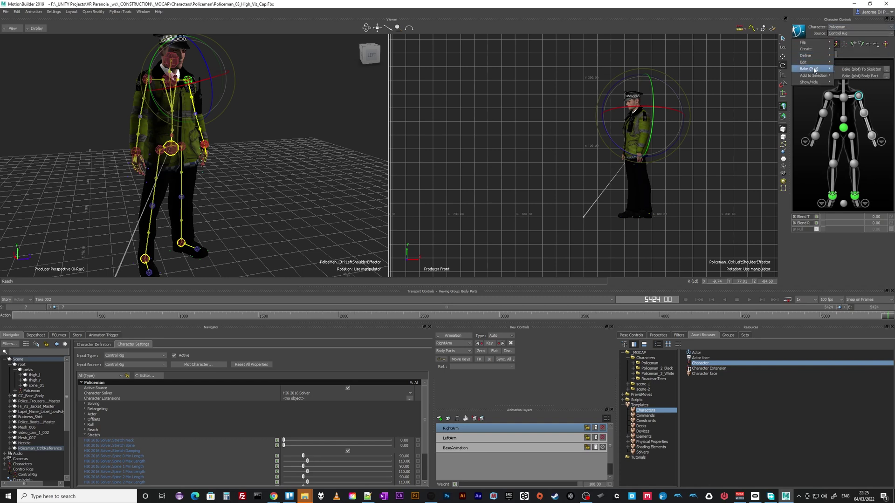
pyautogui.click(874, 71)
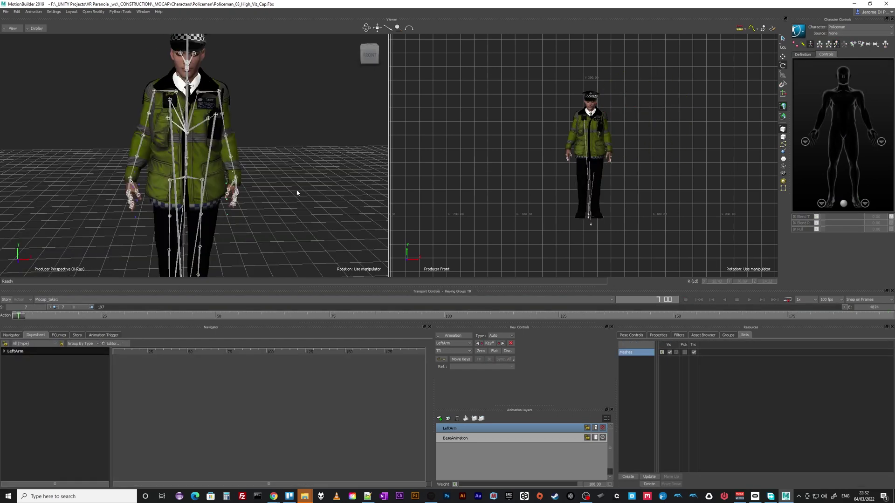
# Delete the Policeman character from the character list
pyautogui.click(13, 336)
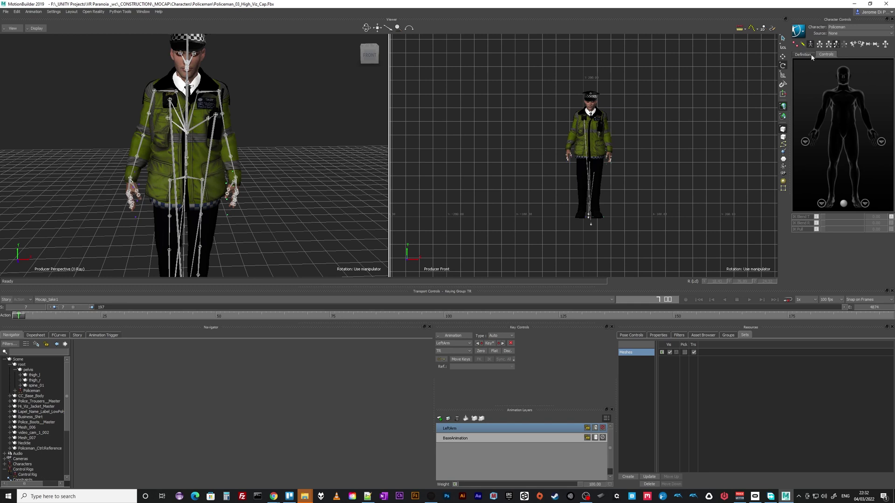
pyautogui.click(841, 27)
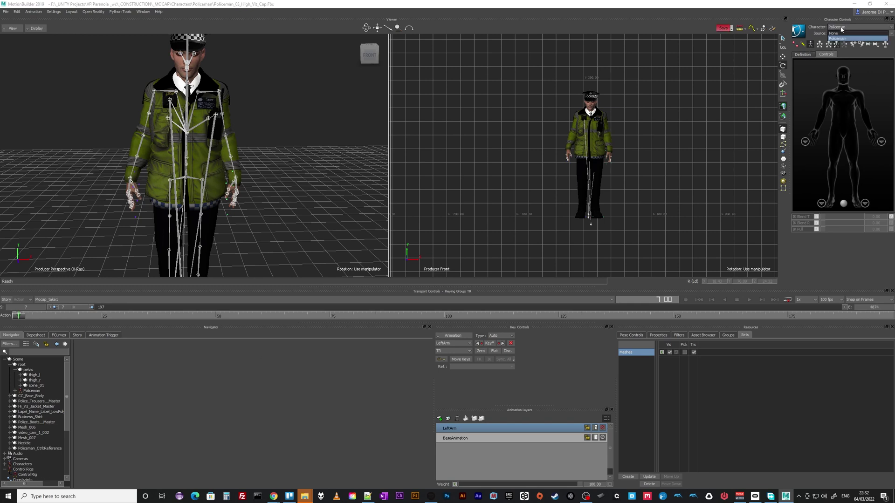
pyautogui.click(838, 38)
pyautogui.click(807, 54)
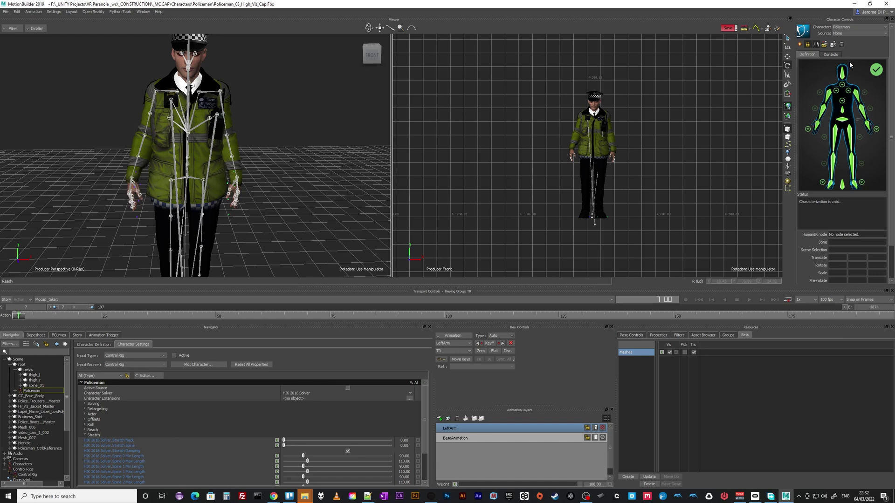
pyautogui.click(841, 45)
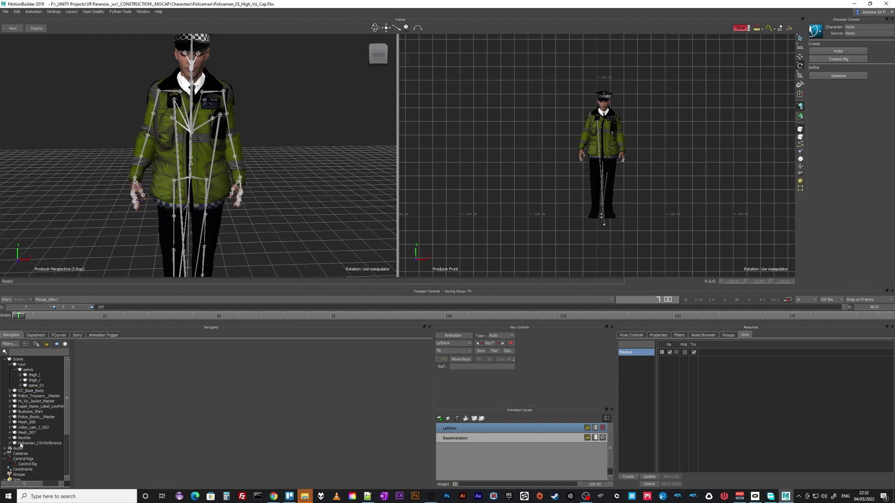
# Select the entire Control Rig branch in the scene tree and delete it
pyautogui.click(23, 461)
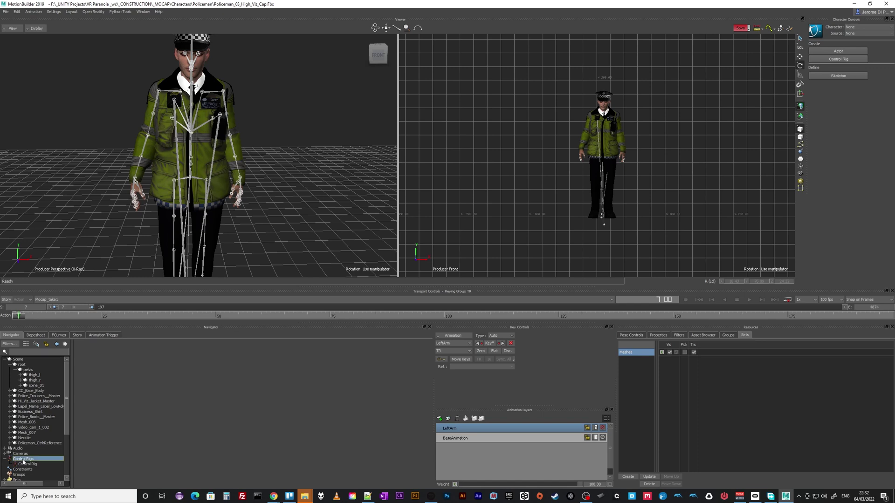
pyautogui.click(24, 464)
pyautogui.rightClick(24, 466)
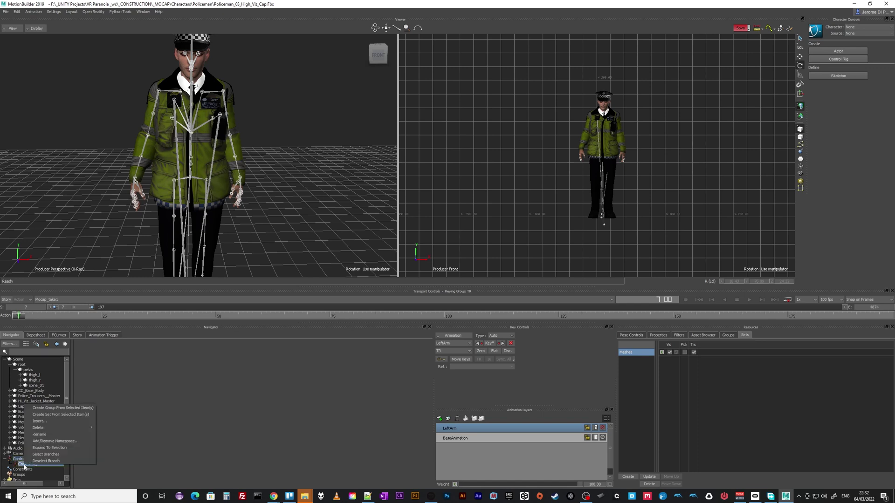
pyautogui.click(46, 455)
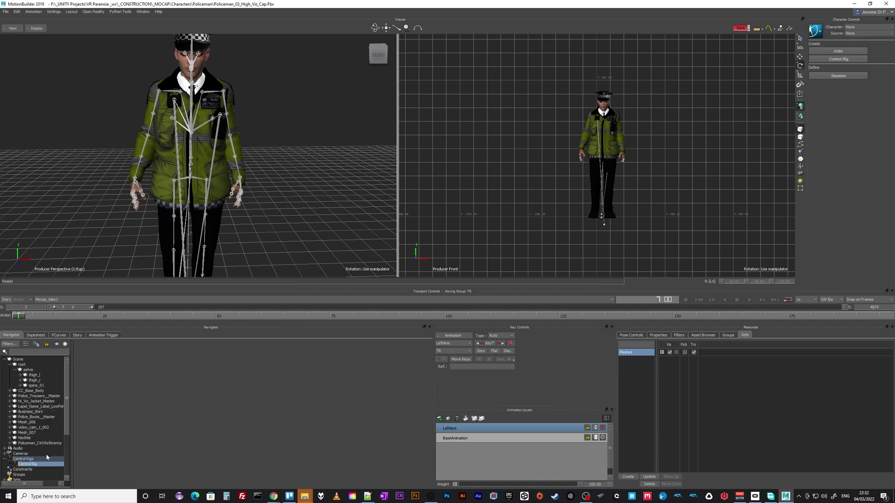
pyautogui.rightClick(26, 467)
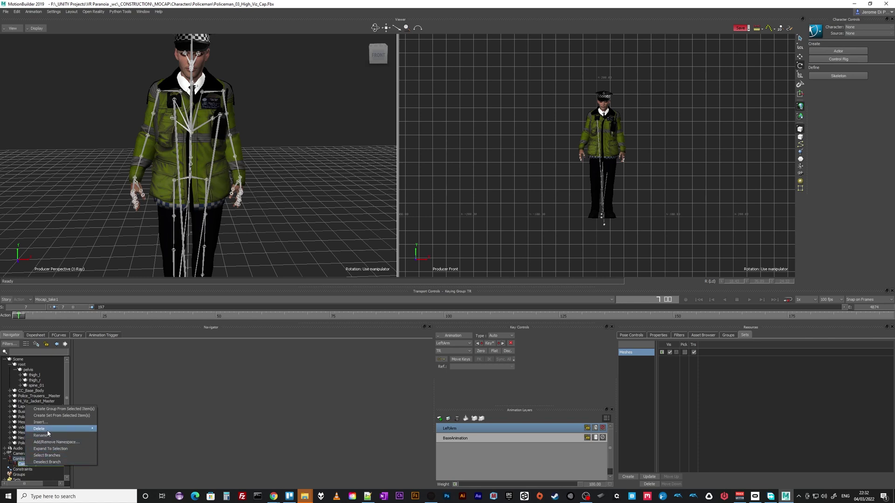
pyautogui.click(114, 428)
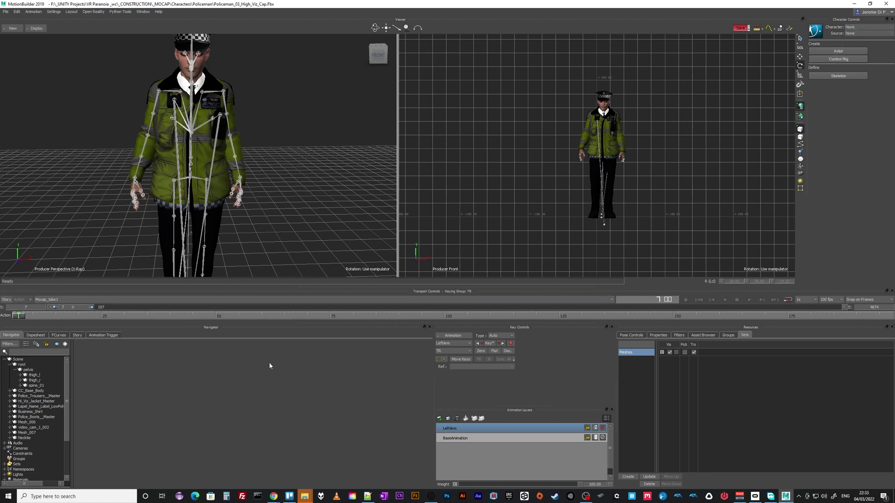
pyautogui.moveTo(28, 322)
pyautogui.mouseDown()
pyautogui.moveTo(297, 302)
pyautogui.moveTo(588, 303)
pyautogui.moveTo(213, 300)
pyautogui.moveTo(19, 315)
pyautogui.mouseUp()
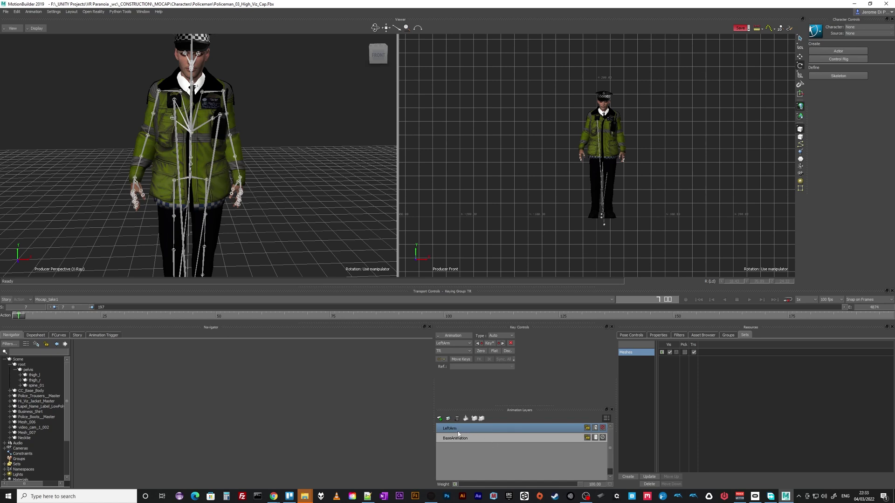
pyautogui.click(62, 300)
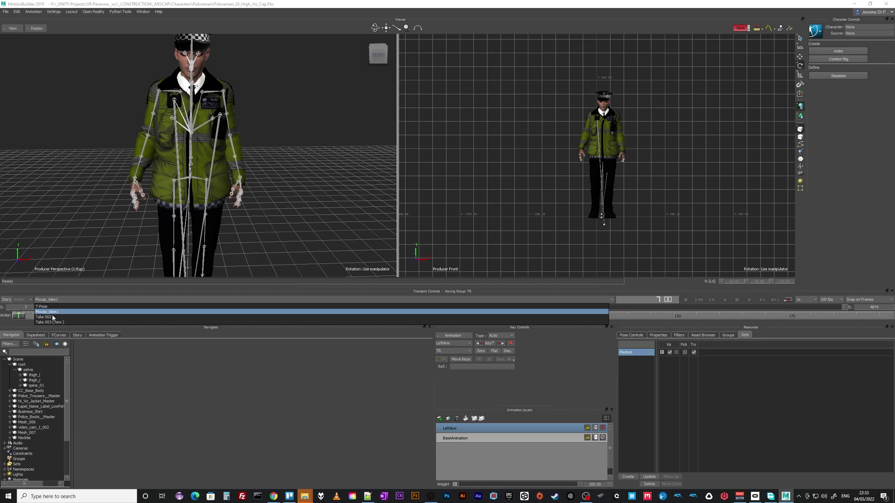
pyautogui.click(52, 320)
pyautogui.moveTo(27, 319); pyautogui.dragTo(4, 330)
pyautogui.click(55, 299)
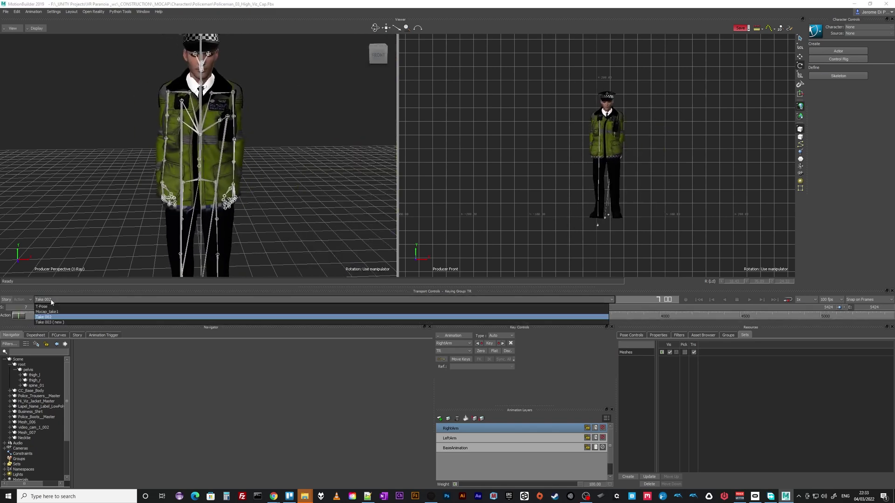
pyautogui.click(47, 322)
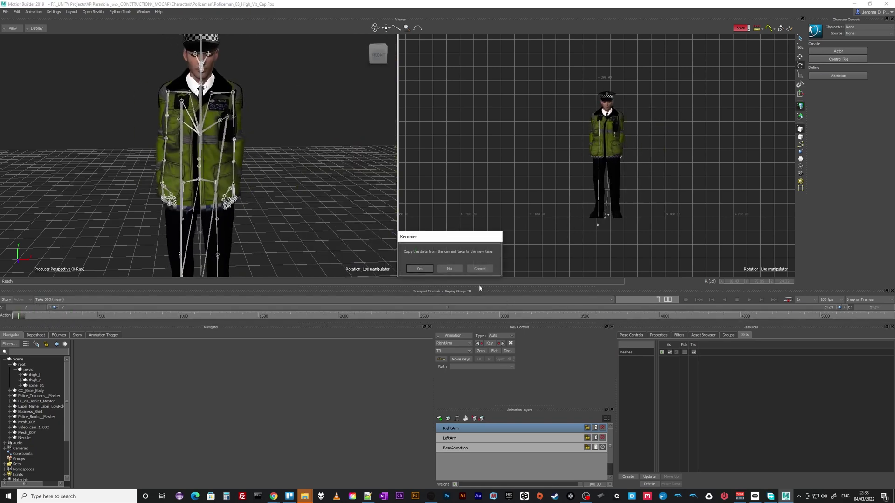
pyautogui.click(480, 268)
pyautogui.click(54, 299)
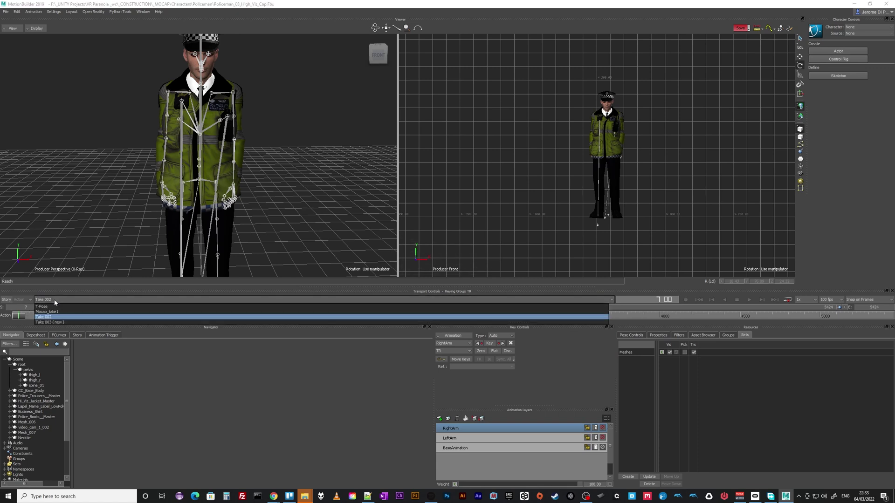
pyautogui.click(53, 312)
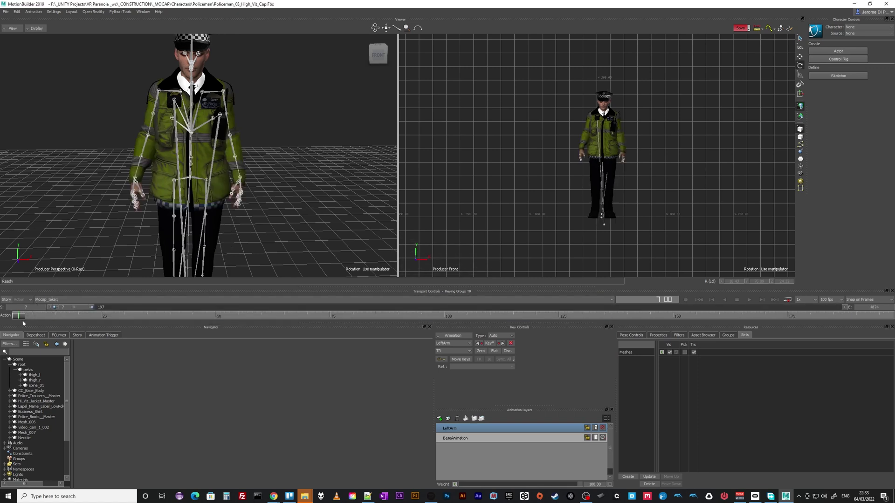
pyautogui.click(46, 300)
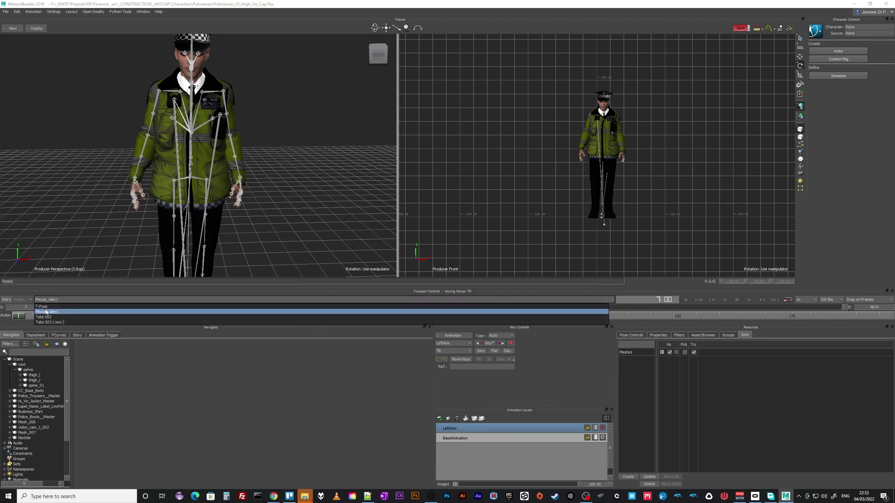
pyautogui.click(19, 318)
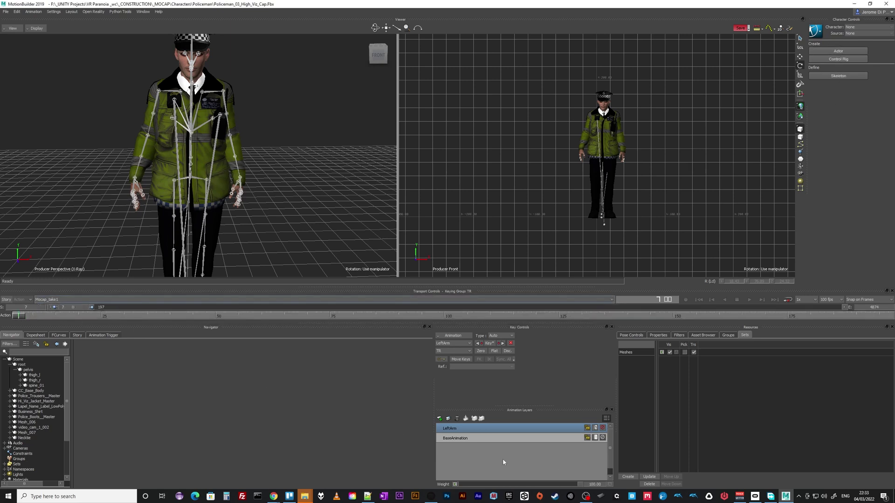
pyautogui.click(43, 301)
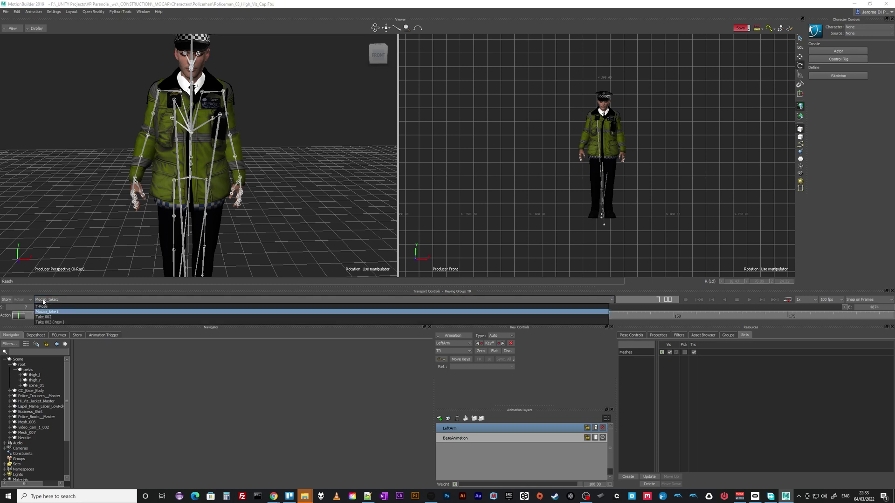
pyautogui.click(27, 320)
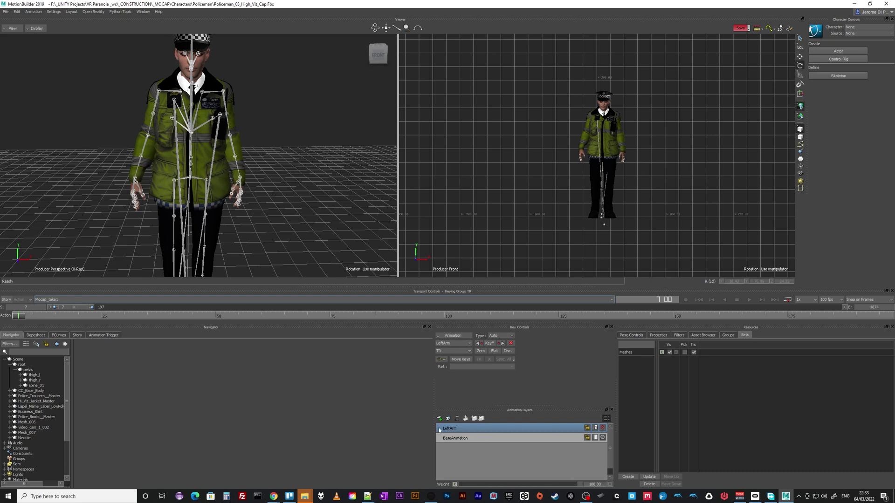
# Switch to Take 002, bake it to the skeleton, and check the result at frame 329
pyautogui.click(57, 301)
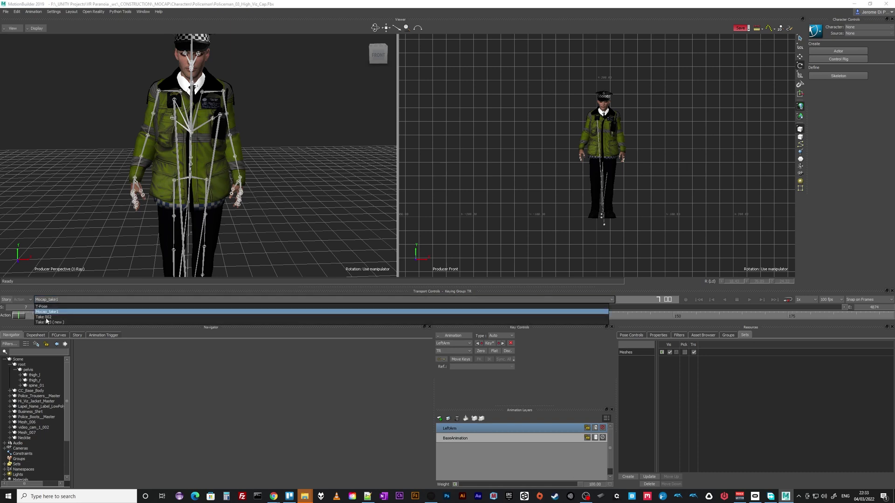
pyautogui.click(44, 318)
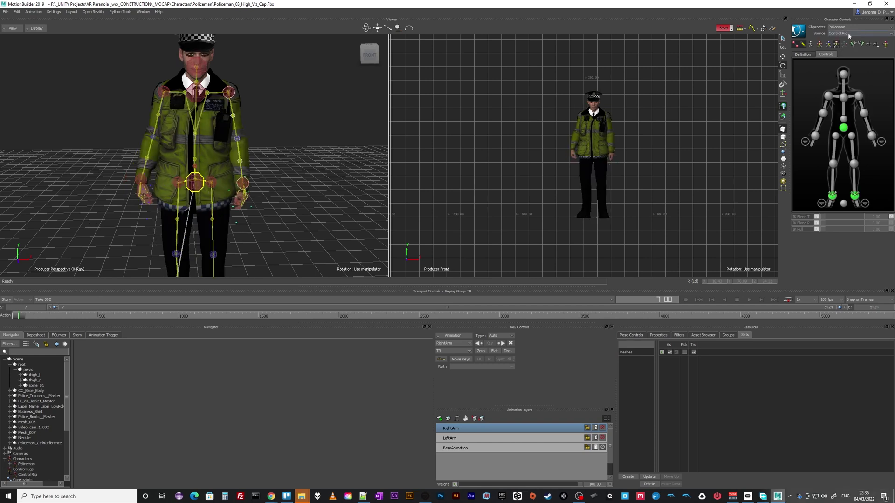
pyautogui.click(803, 34)
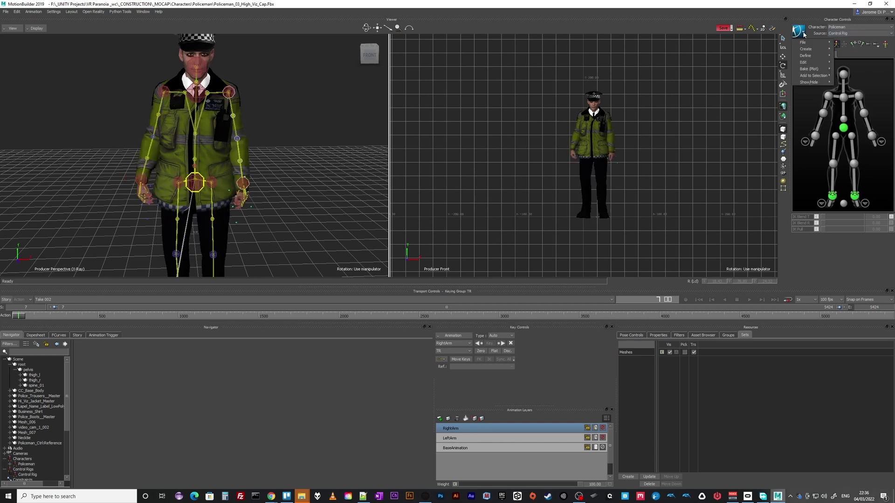
pyautogui.moveTo(811, 68)
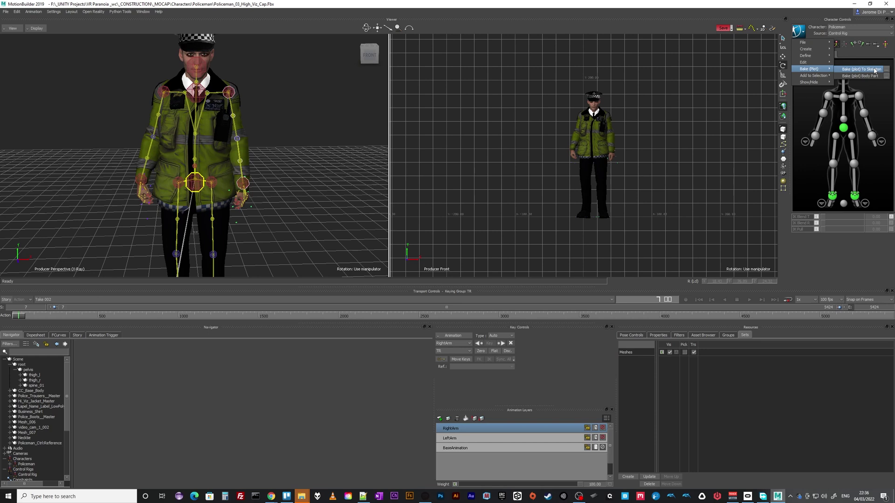
pyautogui.click(874, 71)
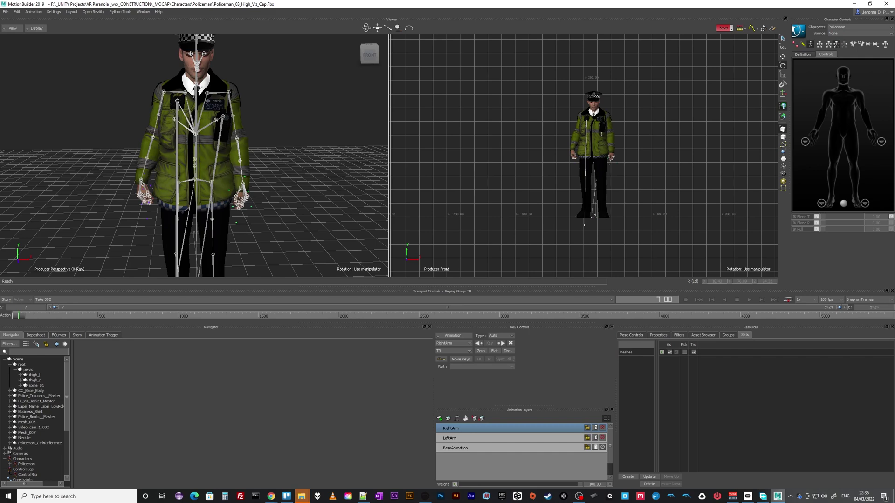
pyautogui.moveTo(19, 318)
pyautogui.mouseDown()
pyautogui.moveTo(300, 315)
pyautogui.moveTo(17, 316)
pyautogui.mouseUp()
# Switch to Mocap_take1 and scrub to around frame 1402
pyautogui.click(47, 299)
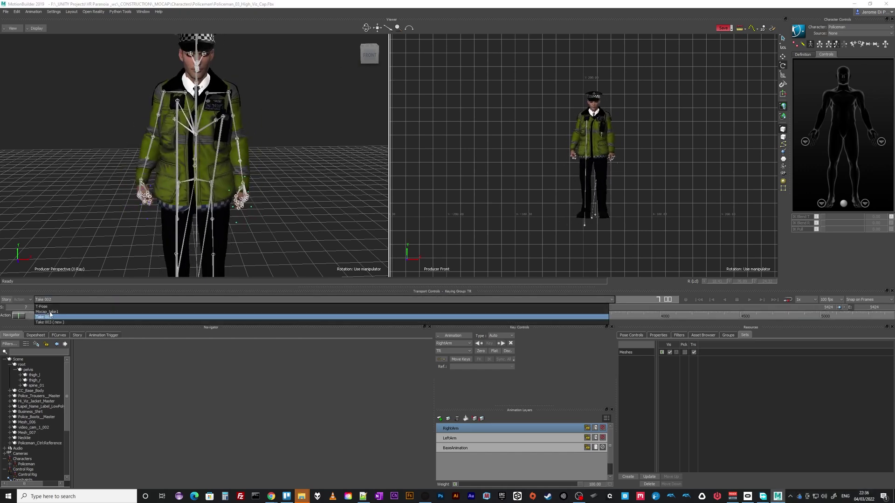
pyautogui.click(47, 312)
pyautogui.moveTo(22, 317)
pyautogui.mouseDown()
pyautogui.moveTo(294, 319)
pyautogui.moveTo(18, 316)
pyautogui.mouseUp()
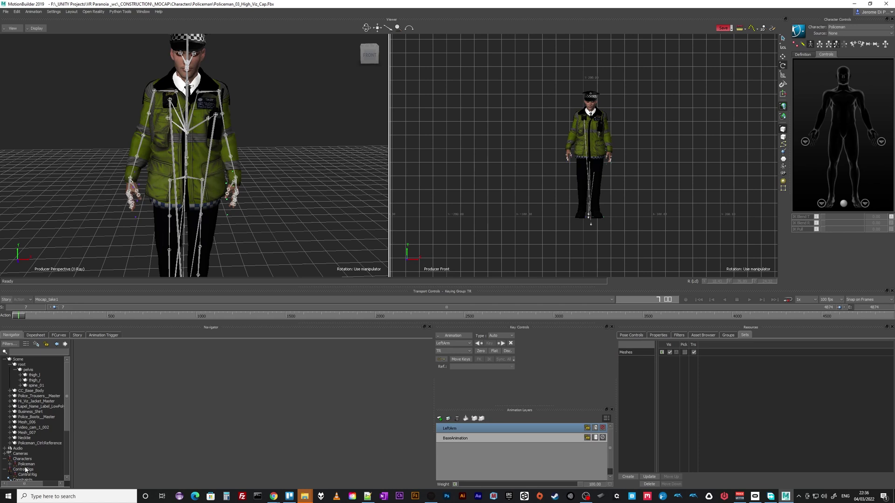
# Check Policeman in the character list, then undo the last action
pyautogui.click(843, 27)
pyautogui.click(841, 38)
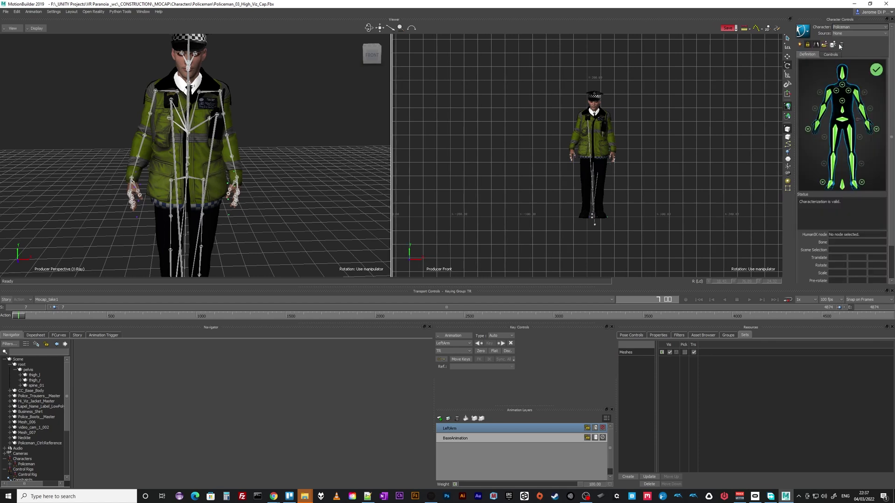
pyautogui.hotkey('ctrl', 'z')
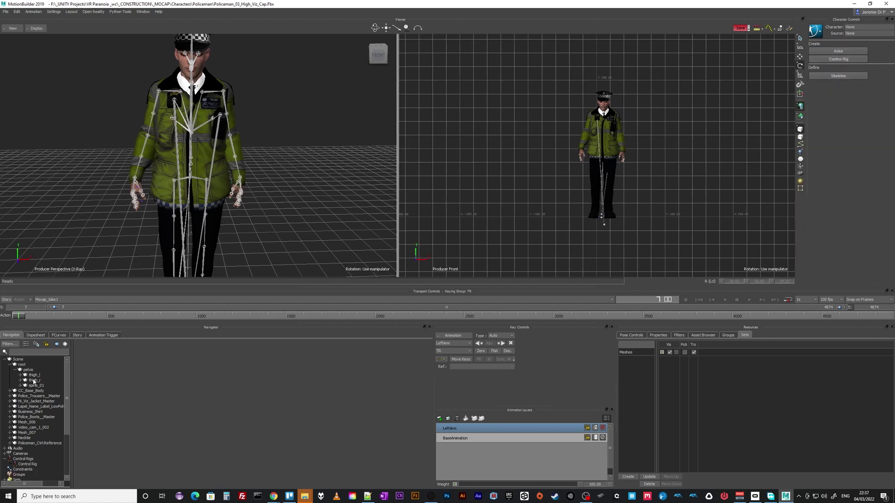
# Select the Control Rig with all its children and delete the branch
pyautogui.click(27, 465)
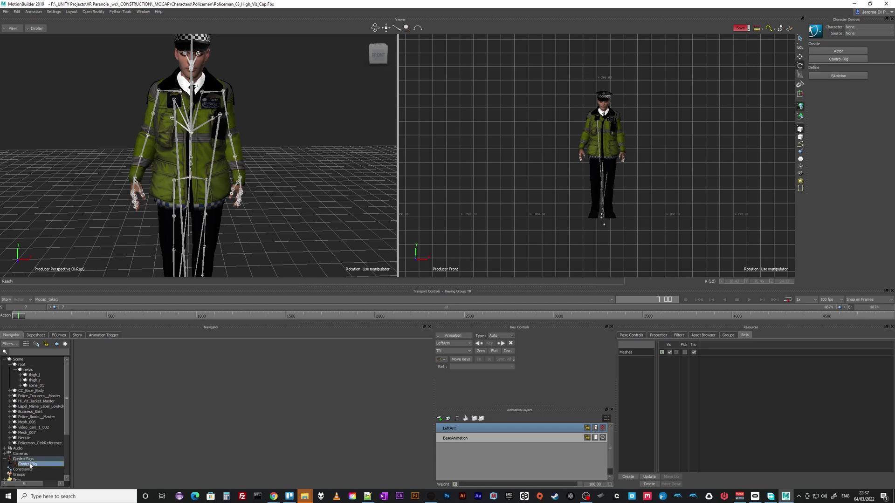
pyautogui.rightClick(31, 465)
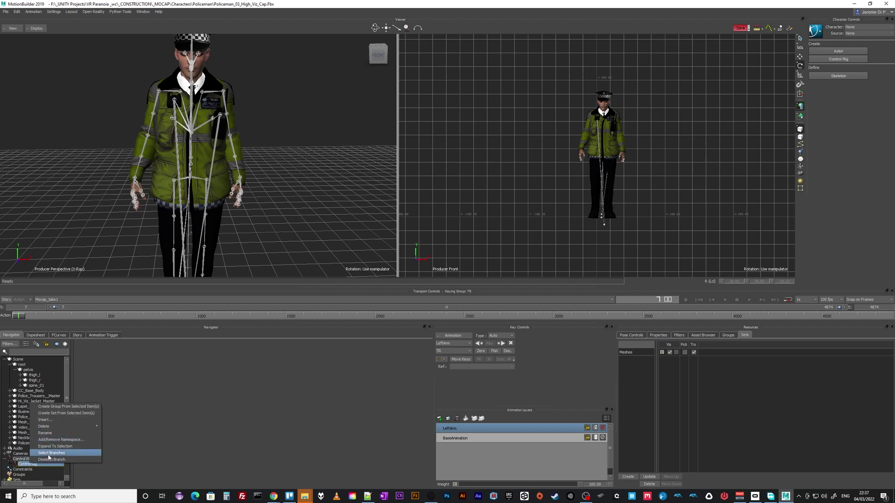
pyautogui.click(48, 454)
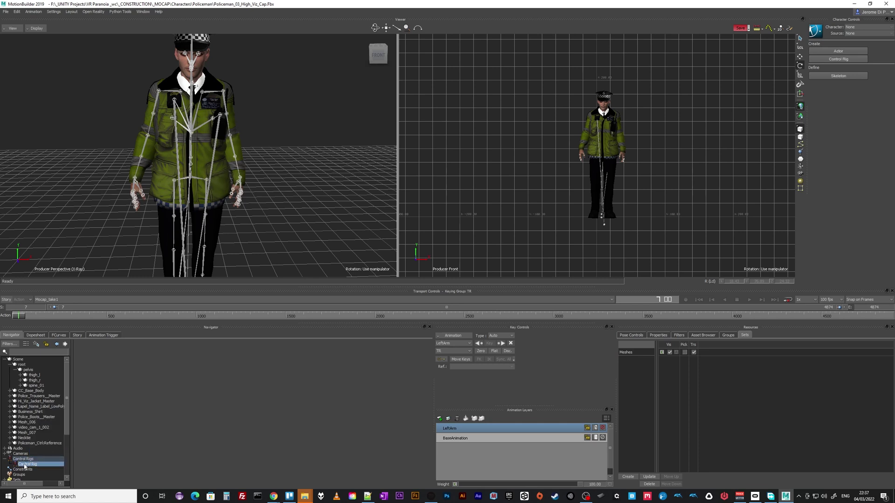
pyautogui.rightClick(25, 464)
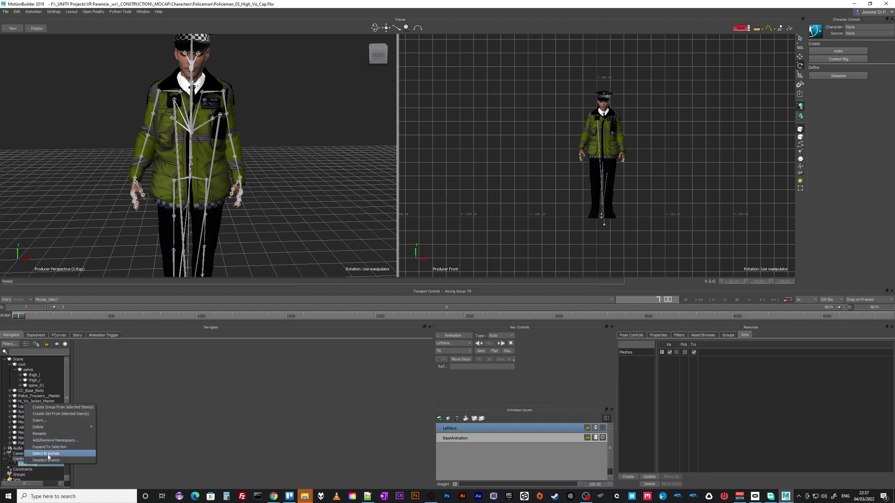
pyautogui.moveTo(52, 428)
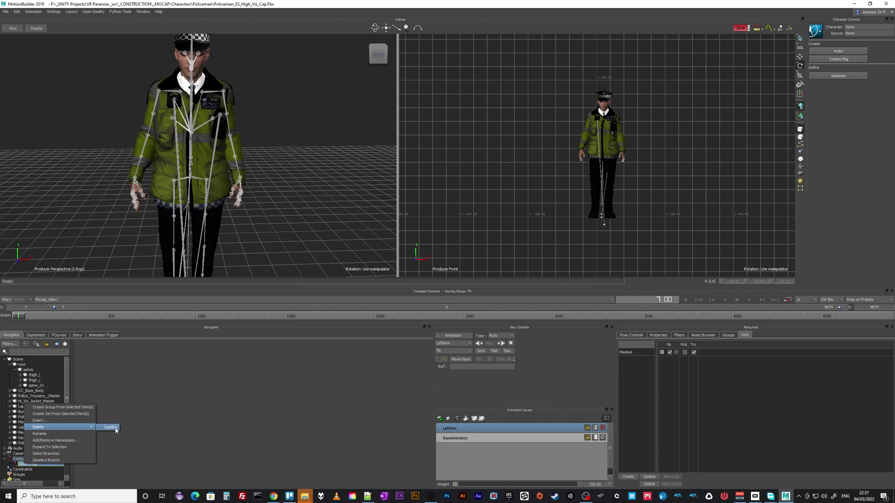
pyautogui.click(111, 428)
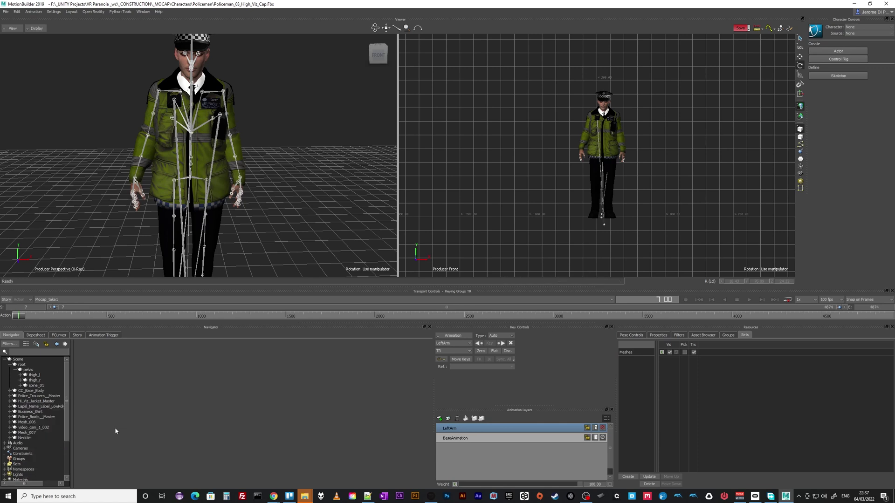
# Collapse the root hierarchy and run Clean Up Scene on the checked categories, which removes nothing
pyautogui.click(10, 366)
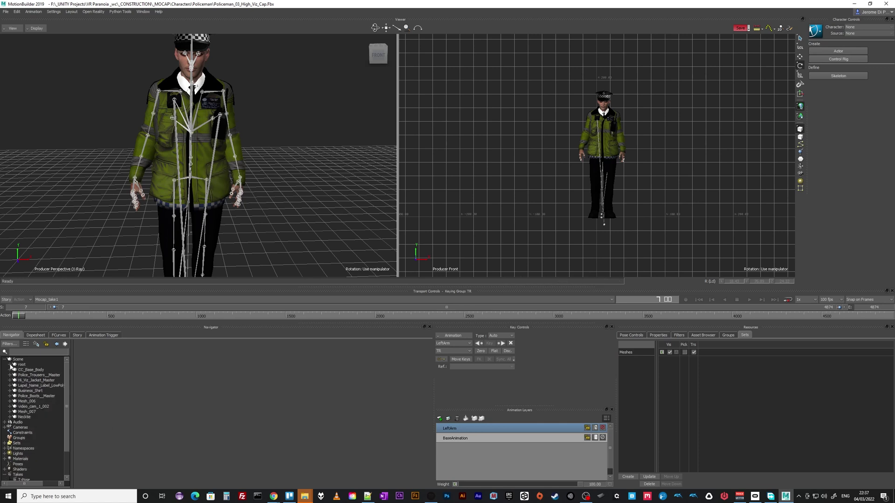
pyautogui.click(8, 15)
pyautogui.click(26, 109)
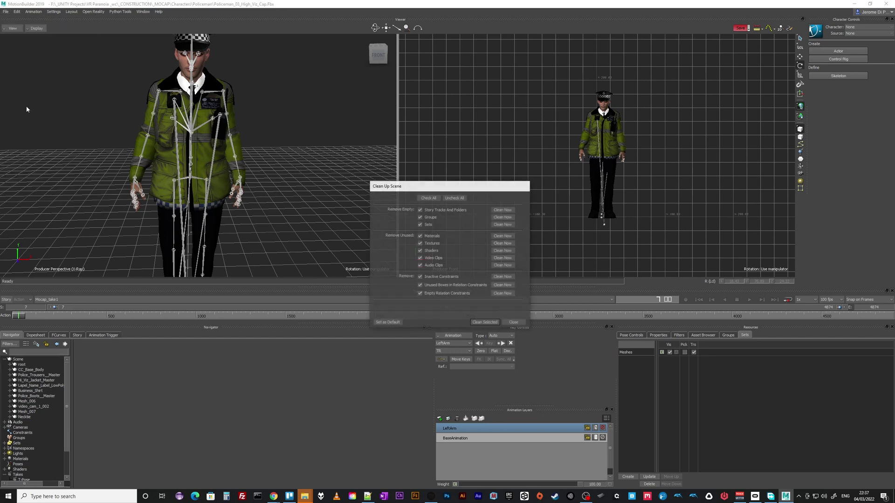
pyautogui.click(485, 323)
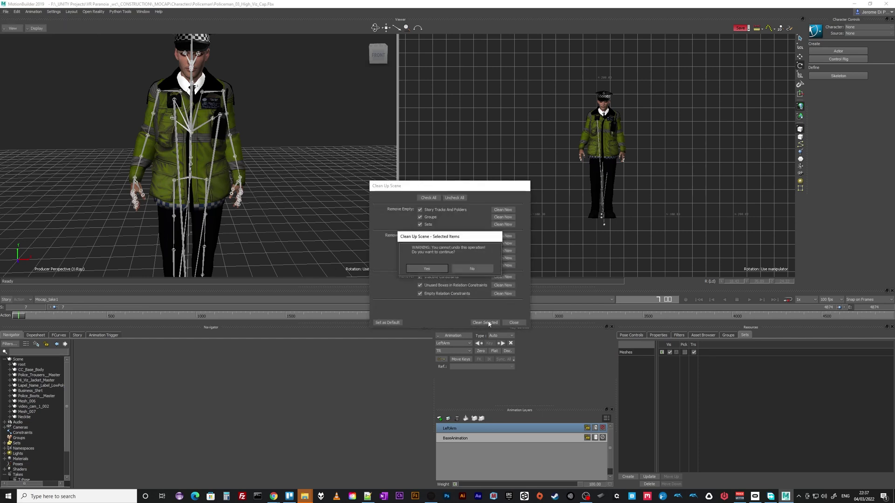
pyautogui.click(425, 269)
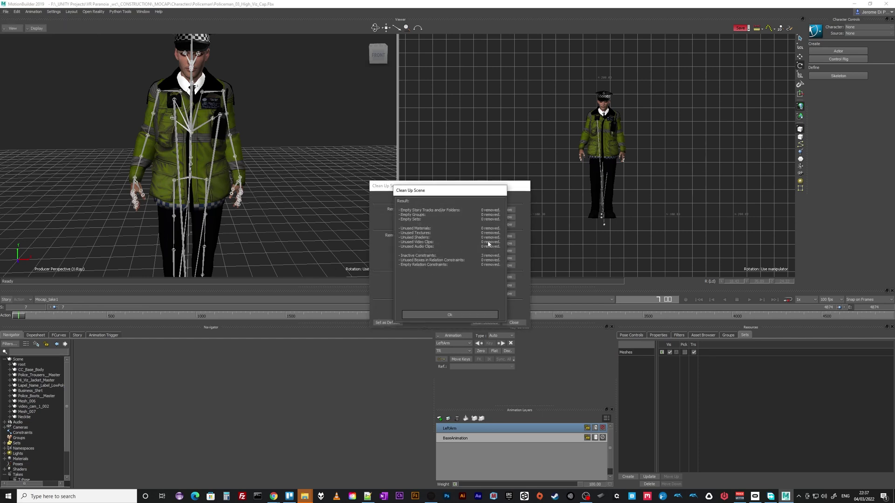
pyautogui.click(457, 315)
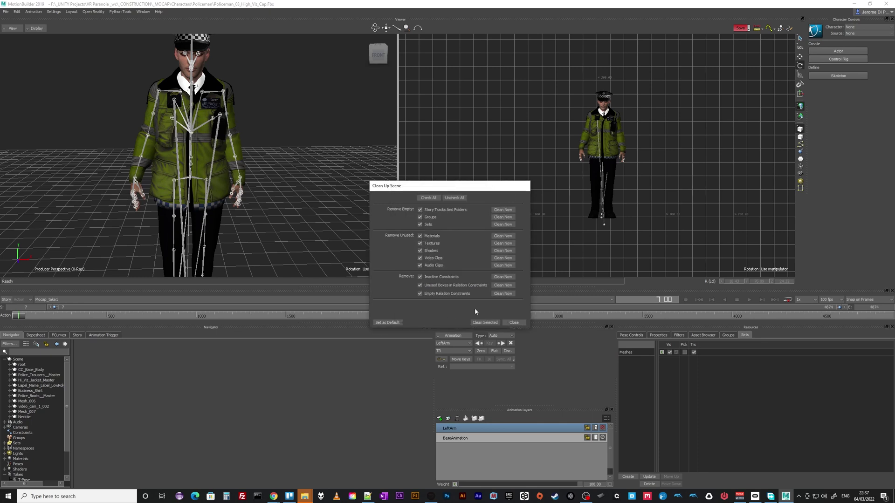
pyautogui.click(513, 323)
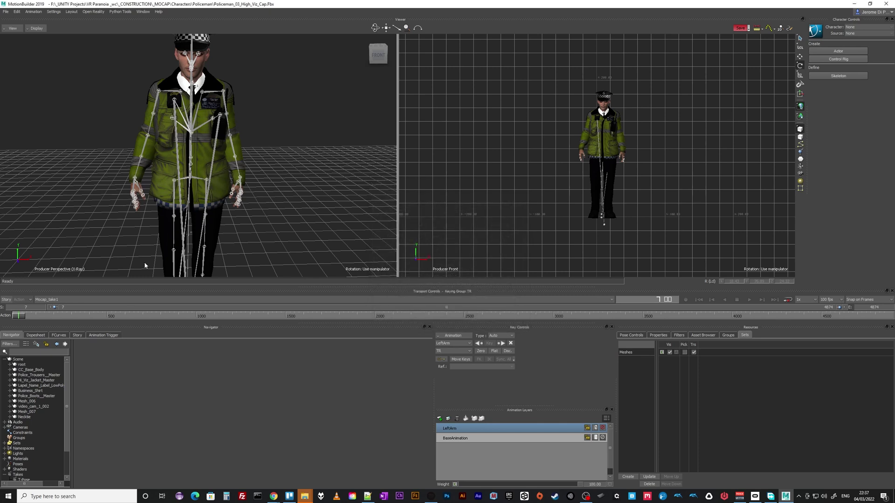
# Select the root node and view the T-Pose take at its first frame
pyautogui.click(19, 365)
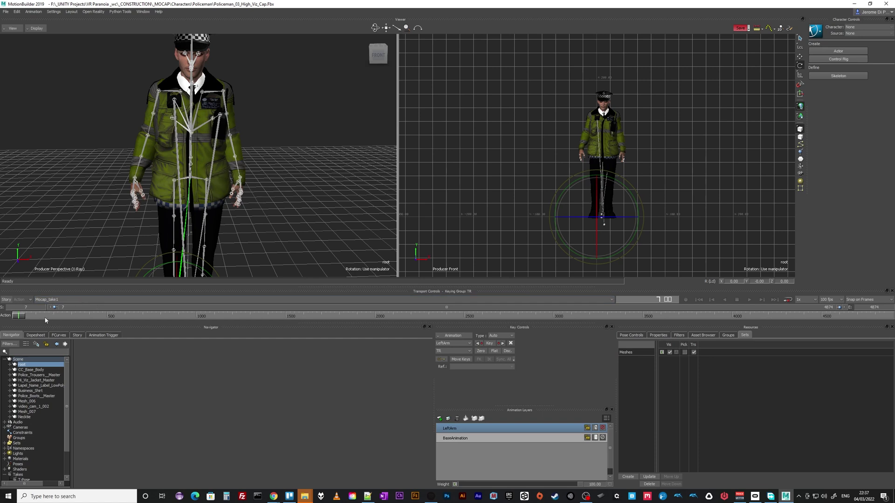
pyautogui.click(46, 300)
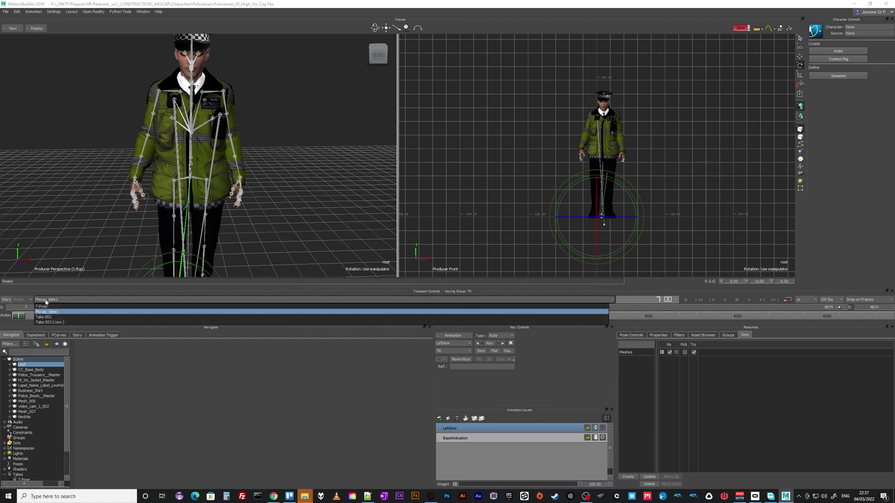
pyautogui.click(41, 306)
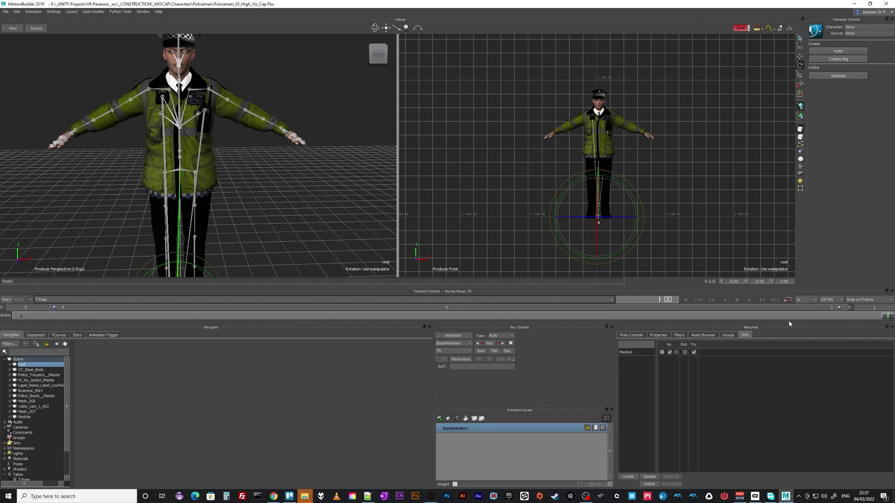
pyautogui.click(19, 316)
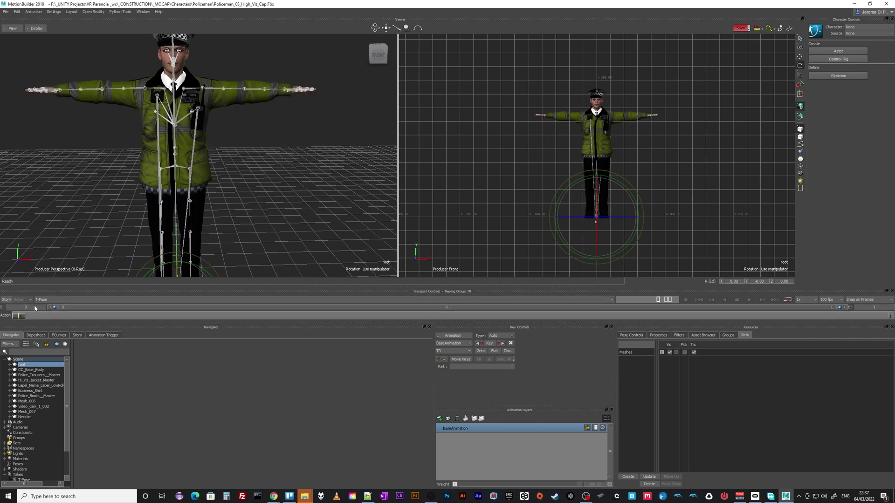
# Switch to Take 002 and start renaming it to KMocap_take2
pyautogui.click(82, 299)
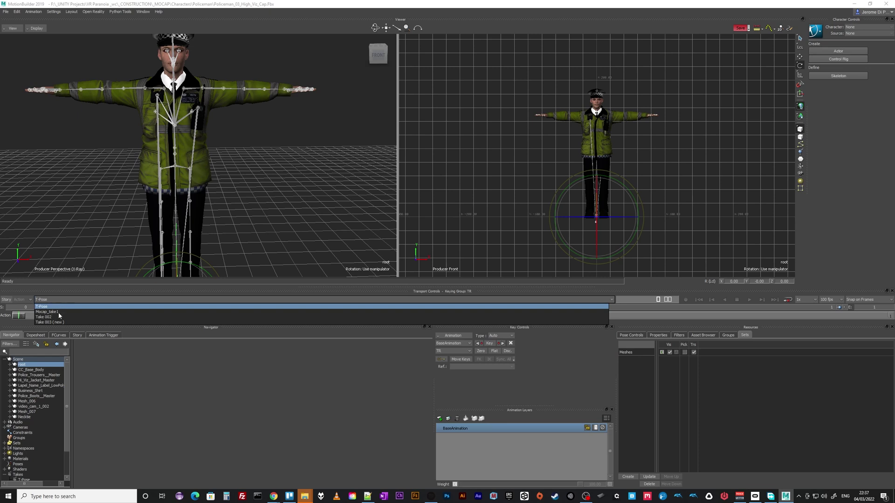
pyautogui.click(47, 317)
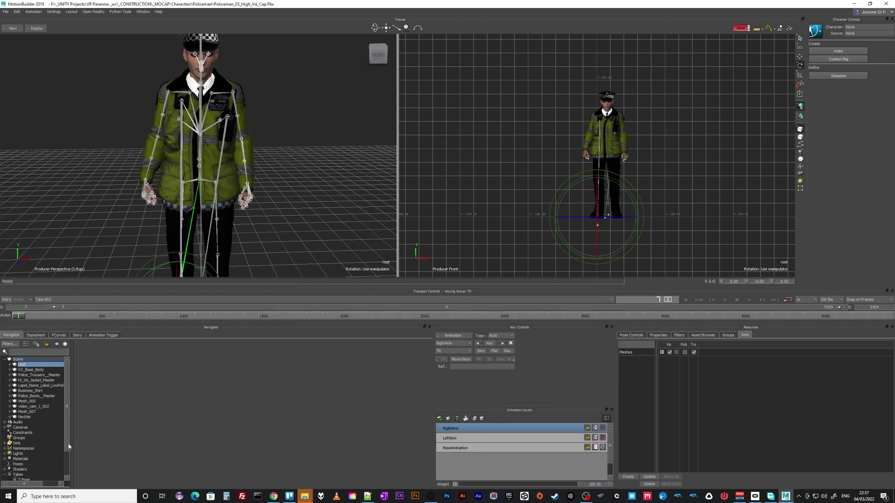
pyautogui.scroll(-2, 69, 447)
pyautogui.rightClick(27, 457)
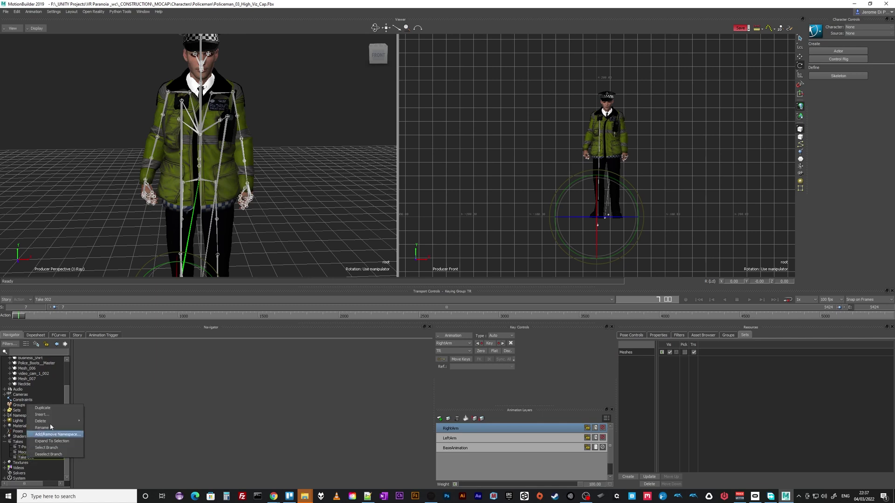
pyautogui.click(44, 428)
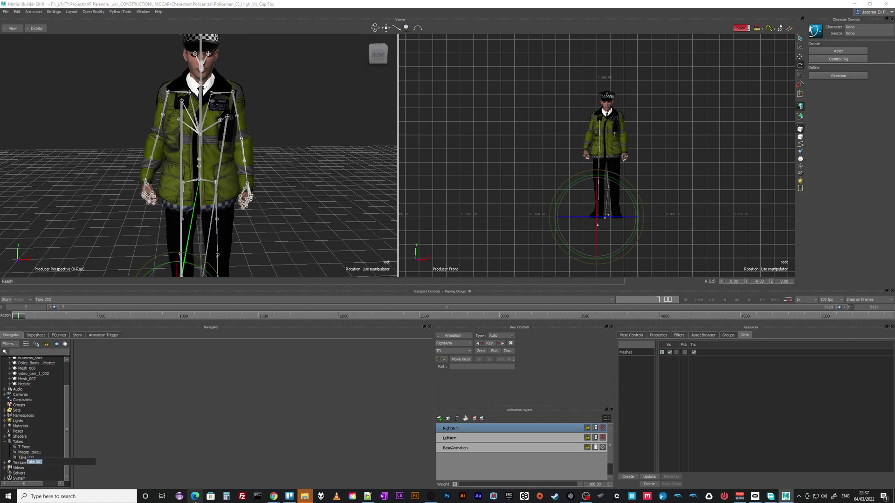
pyautogui.write('KMocap_t')
# Commit the take name KMocap_take2 and begin renaming the save file to Policeman@mocap-takes
pyautogui.click(89, 460)
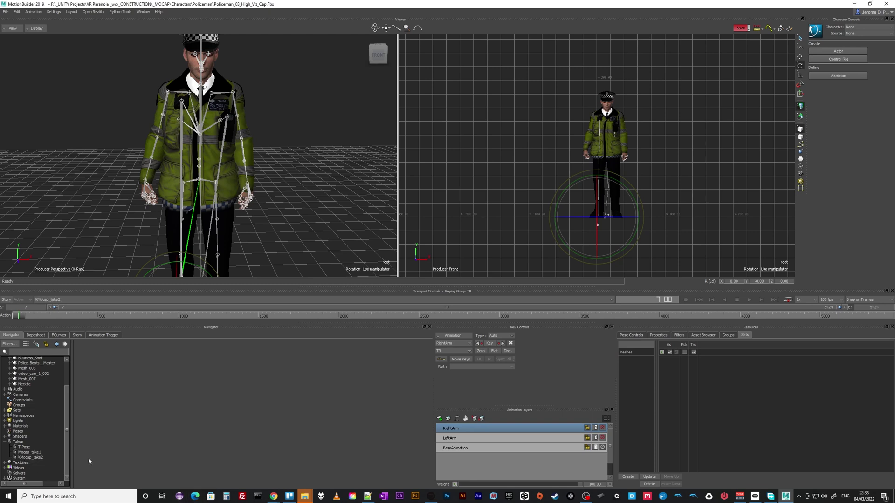
pyautogui.click(5, 12)
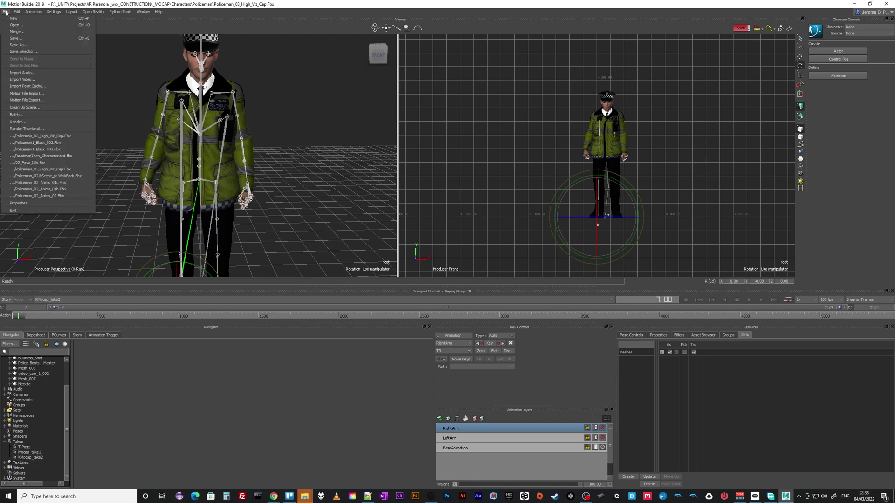
pyautogui.click(19, 47)
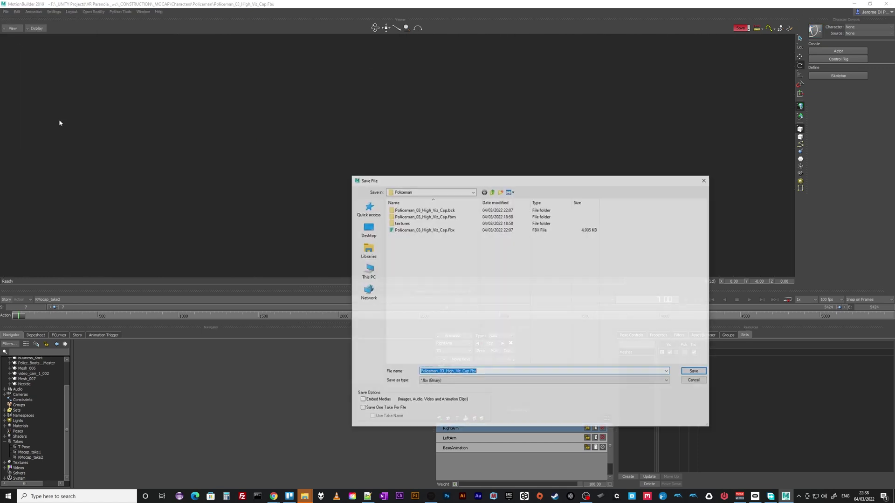
pyautogui.click(438, 370)
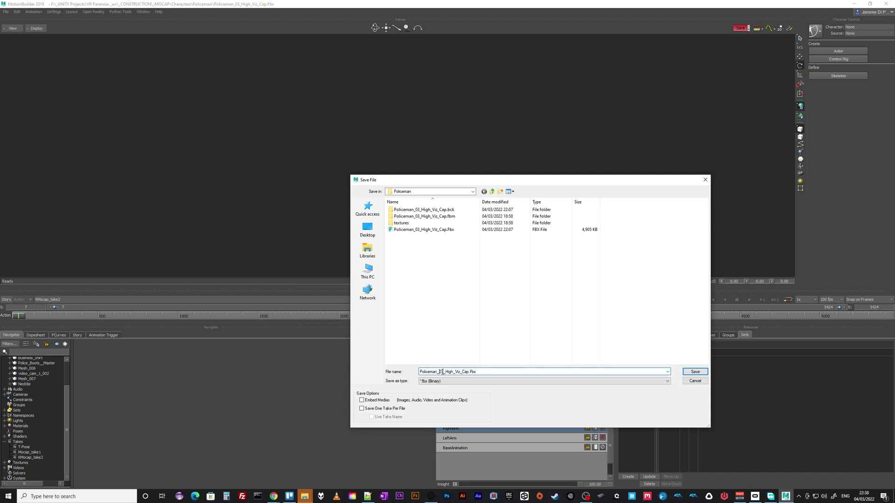
pyautogui.moveTo(439, 371); pyautogui.dragTo(469, 372)
pyautogui.write('@mocap-takes')
pyautogui.moveTo(437, 372); pyautogui.dragTo(440, 372)
pyautogui.moveTo(441, 373); pyautogui.dragTo(462, 372)
pyautogui.click(445, 373)
pyautogui.write('idle')
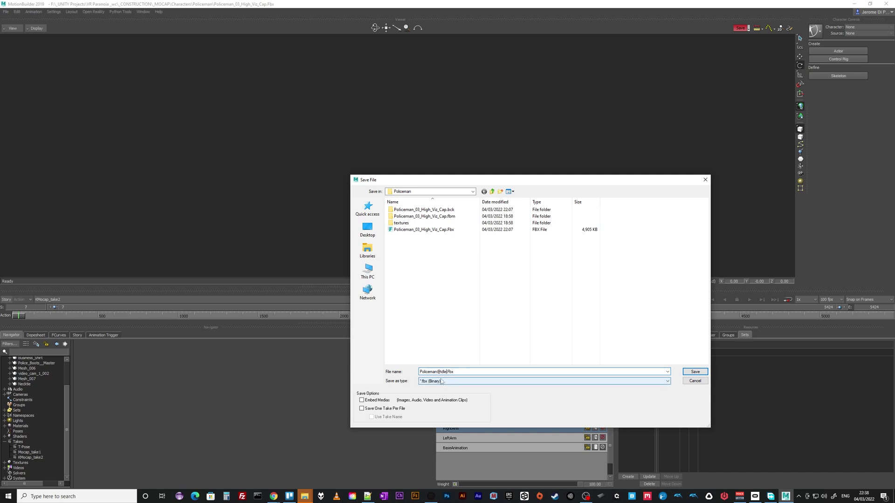
pyautogui.press('BackSpace')
pyautogui.press('BackSpace')
pyautogui.press('BackSpace')
pyautogui.press('BackSpace')
pyautogui.write('scene-mocap')
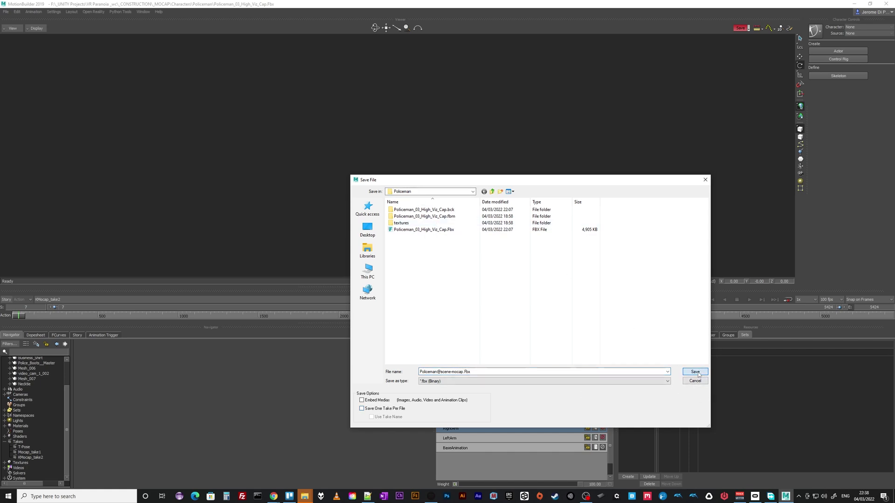
pyautogui.click(695, 372)
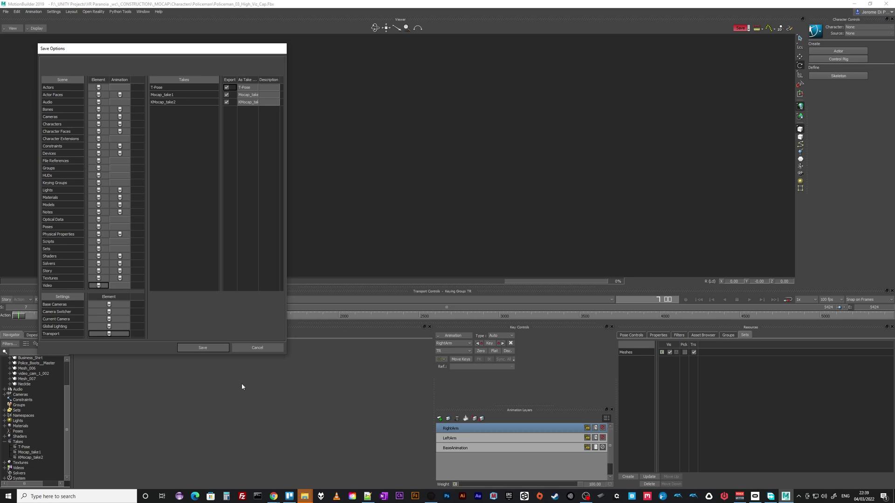
pyautogui.click(214, 347)
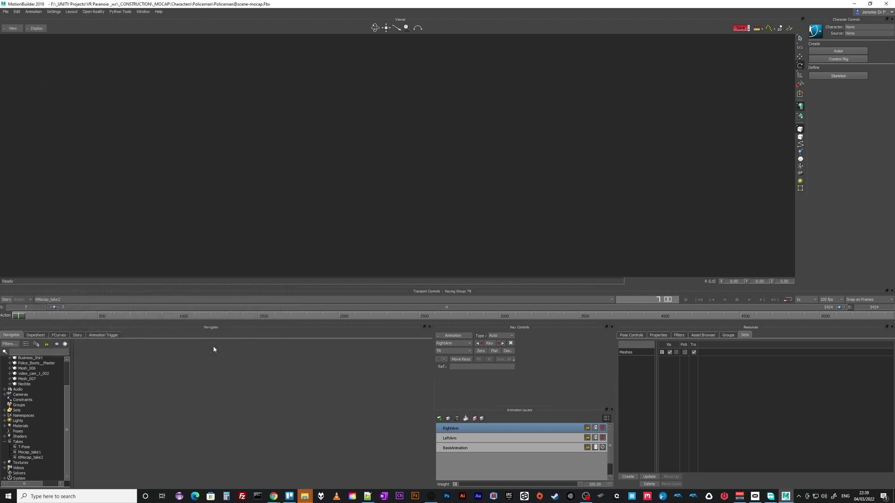